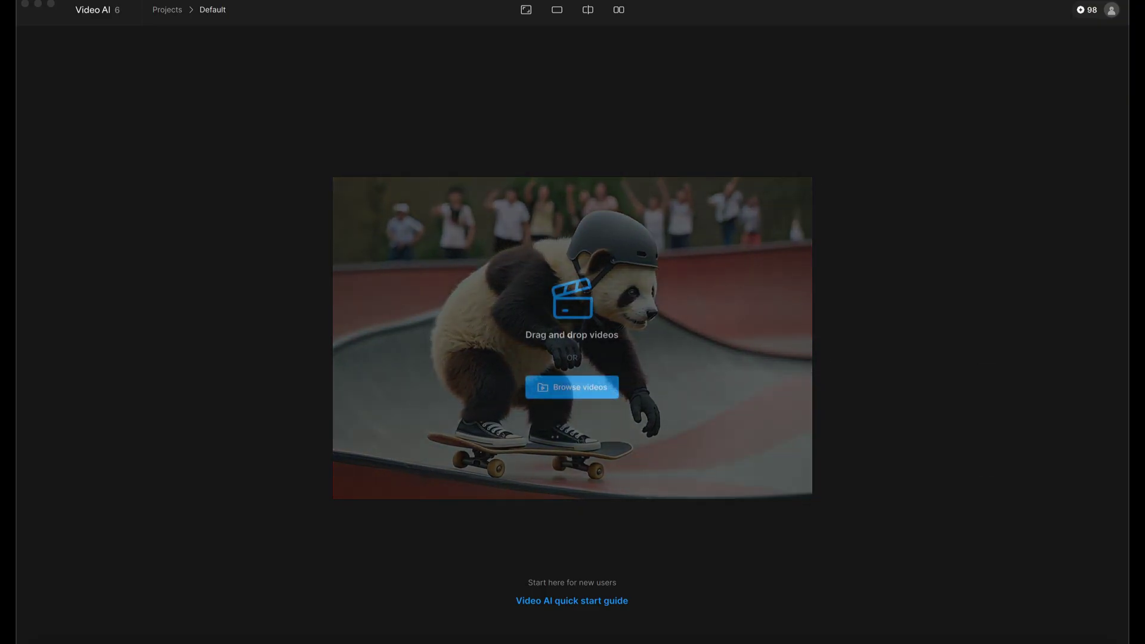
Import the panda skateboarding clip and browse the Recommended presets before starting from scratch
left_click_drag(1126, 520, 520, 336)
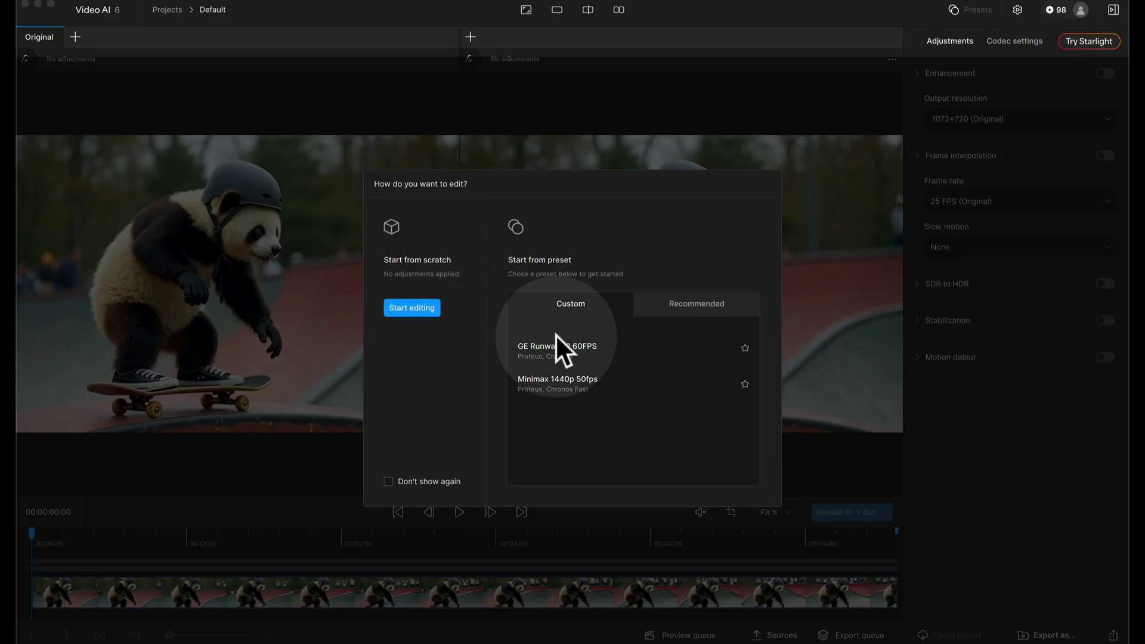
left_click(719, 308)
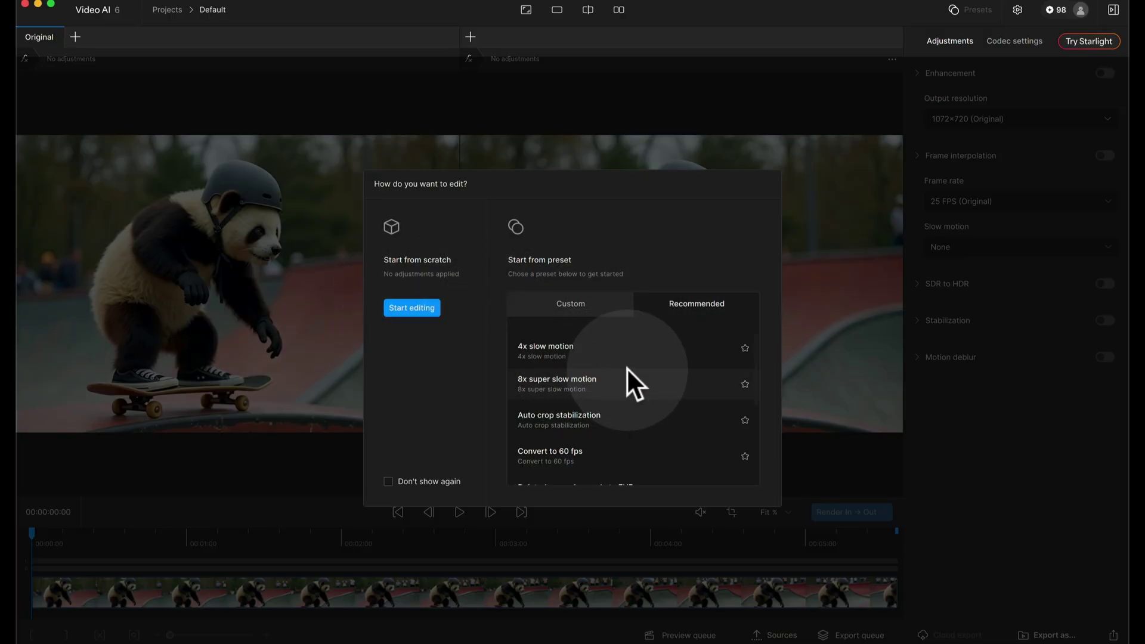
scroll(633, 360, "down", 5)
scroll(634, 356, "up", 5)
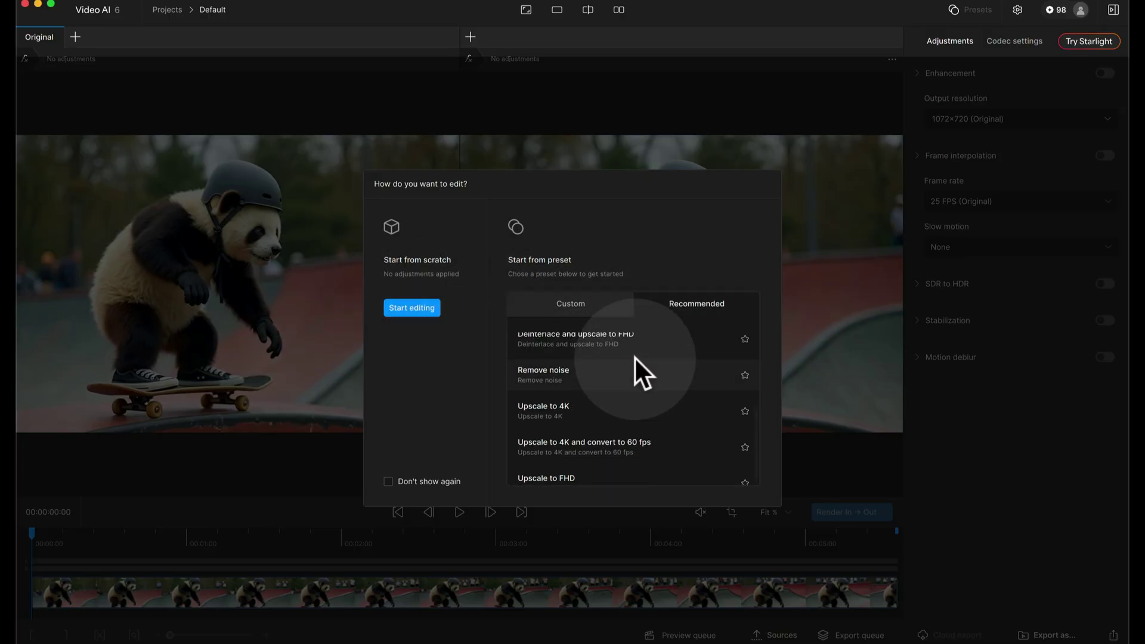
left_click(400, 306)
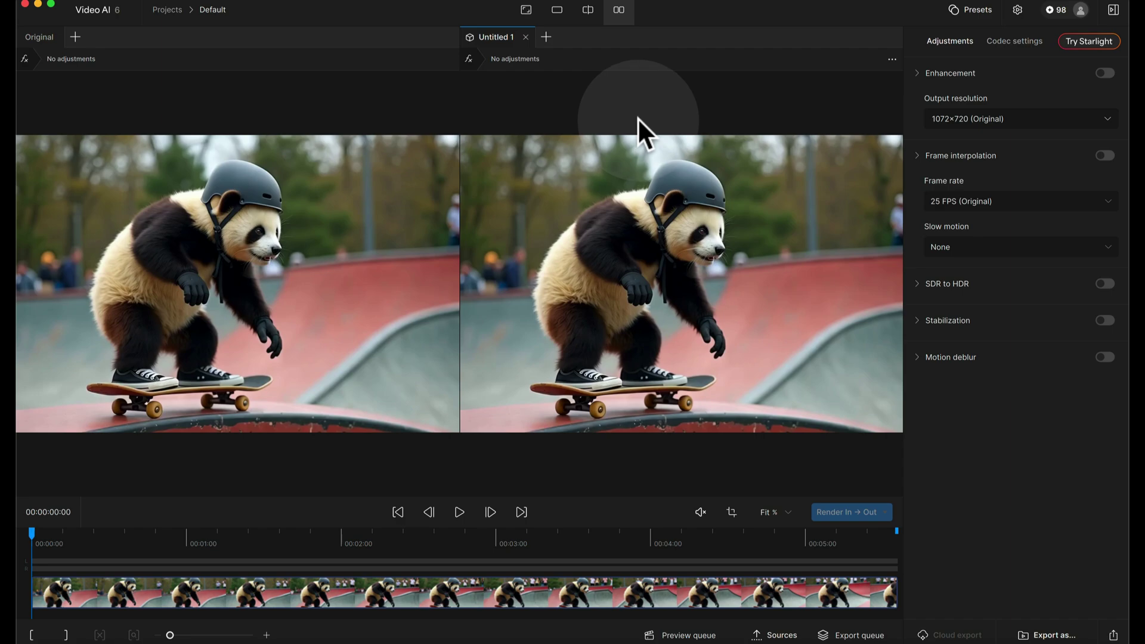
left_click(52, 33)
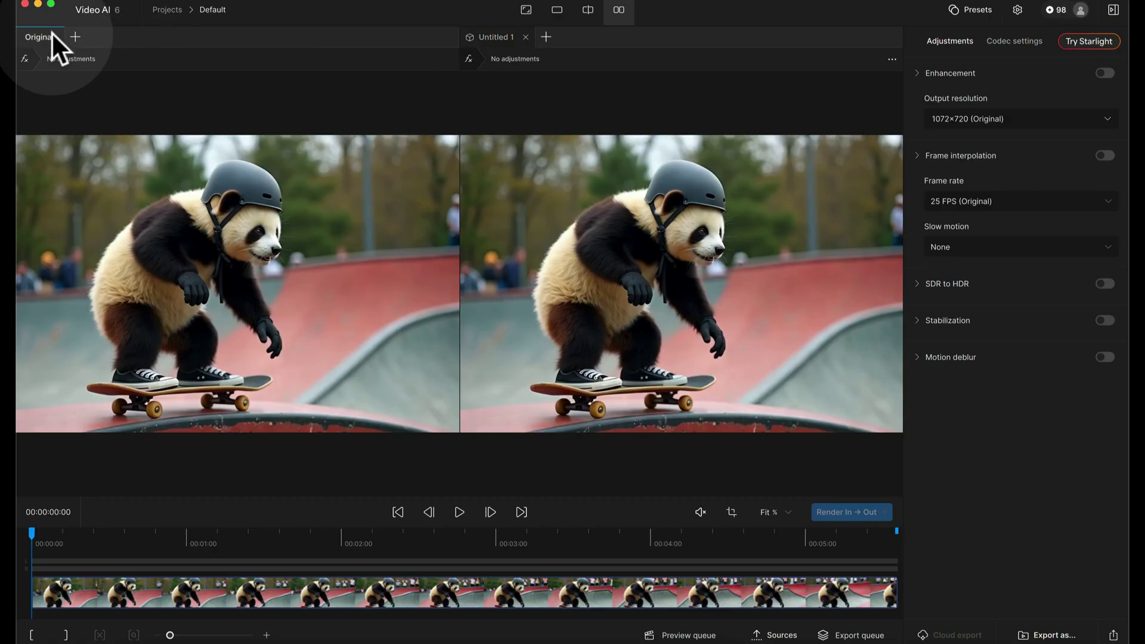
left_click(620, 7)
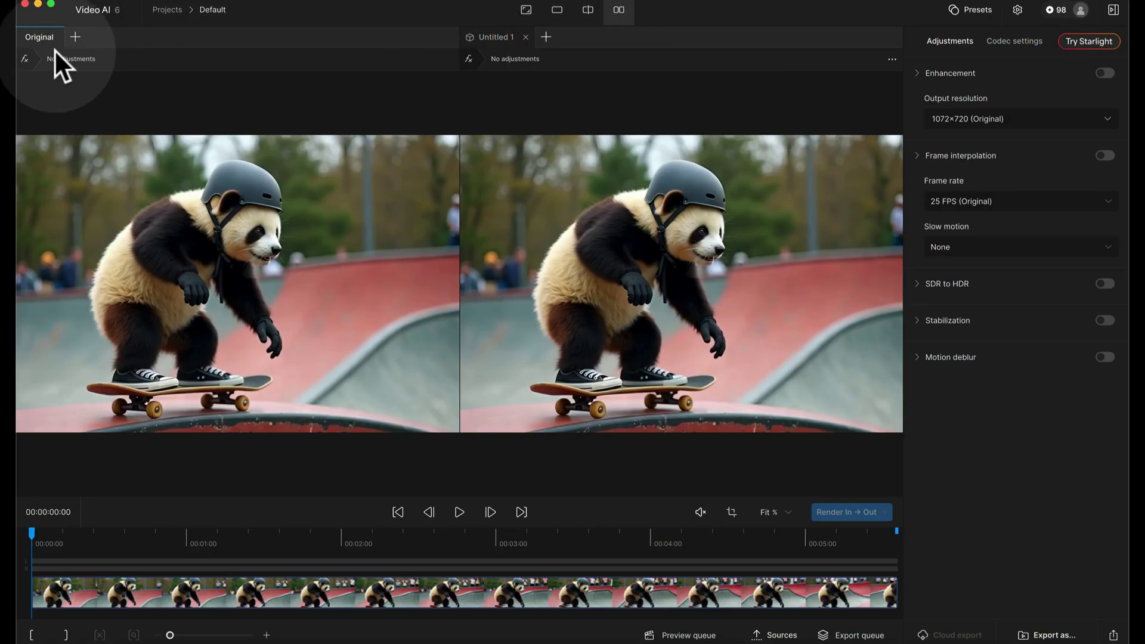
left_click(499, 35)
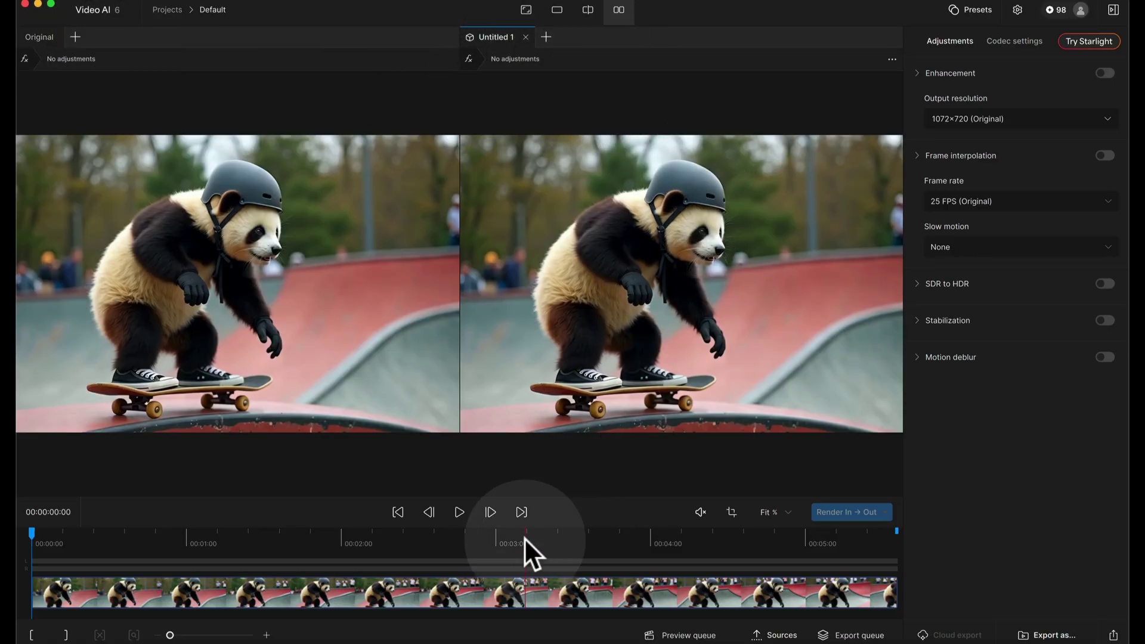
left_click(458, 511)
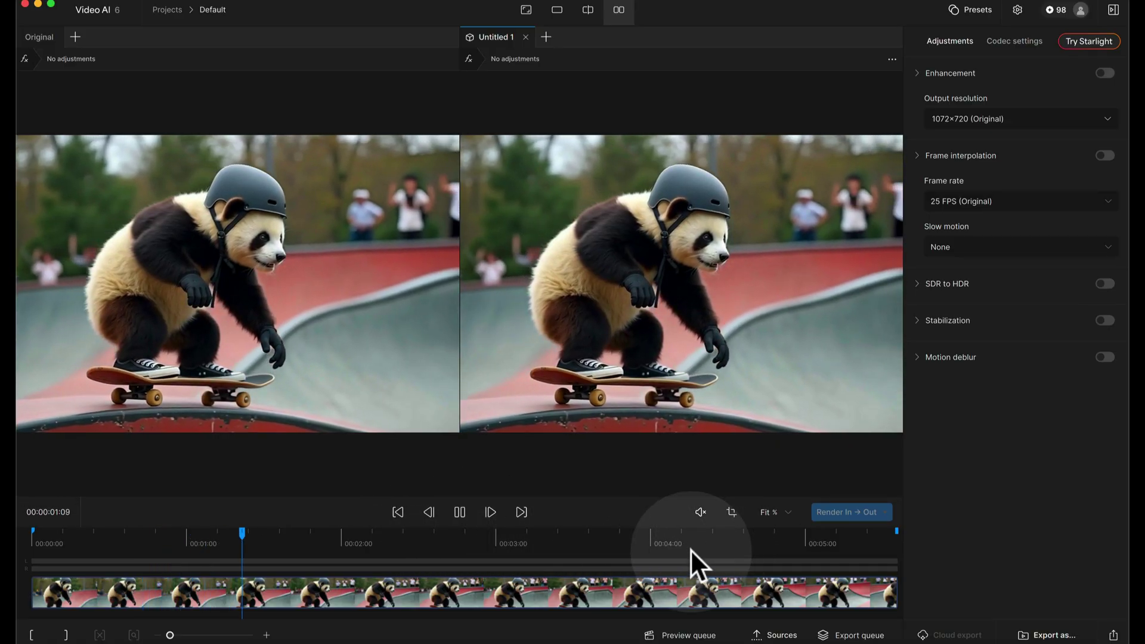
left_click(459, 512)
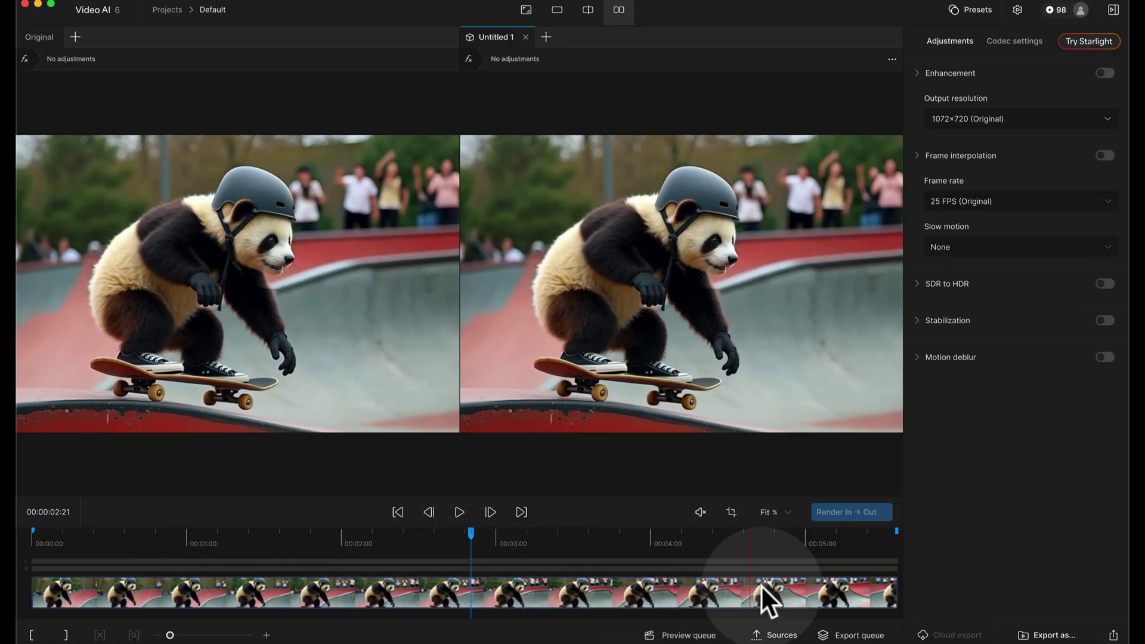
left_click_drag(101, 537, 34, 538)
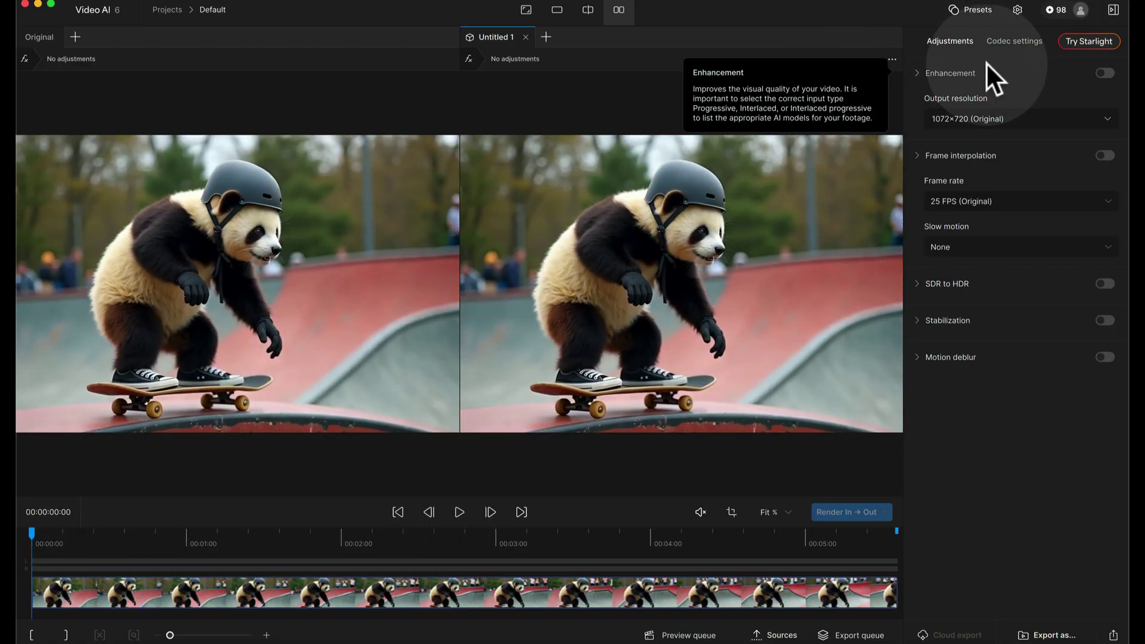
mouse_move(973, 96)
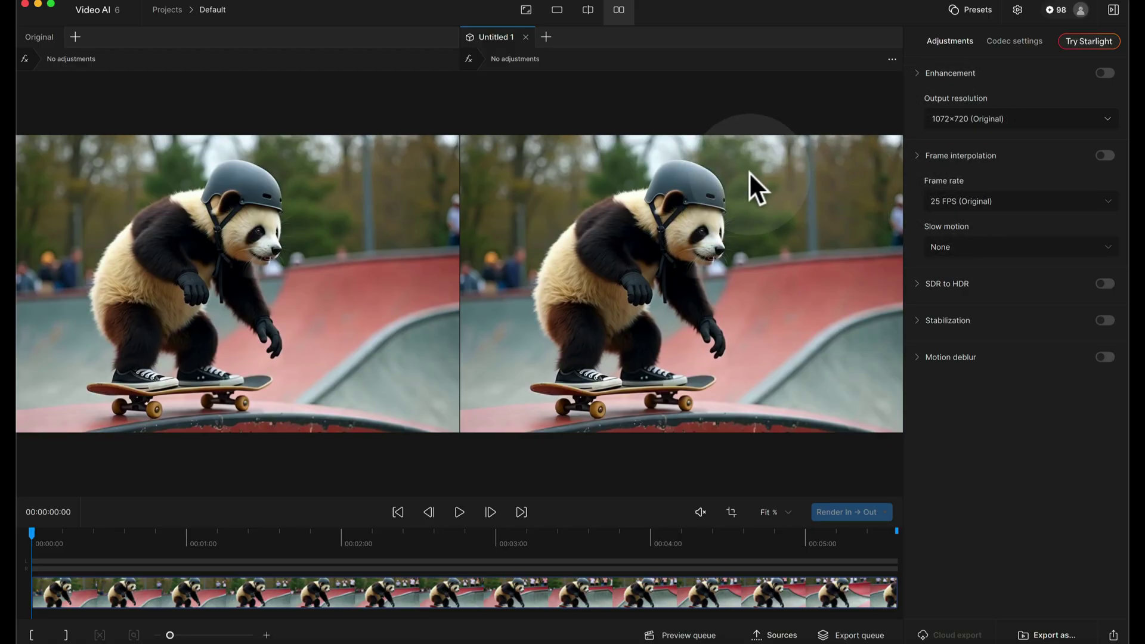
Set the output resolution to 2x Upscale (2144×1440) with the Proteus model and review the settings
left_click(1003, 114)
left_click(952, 163)
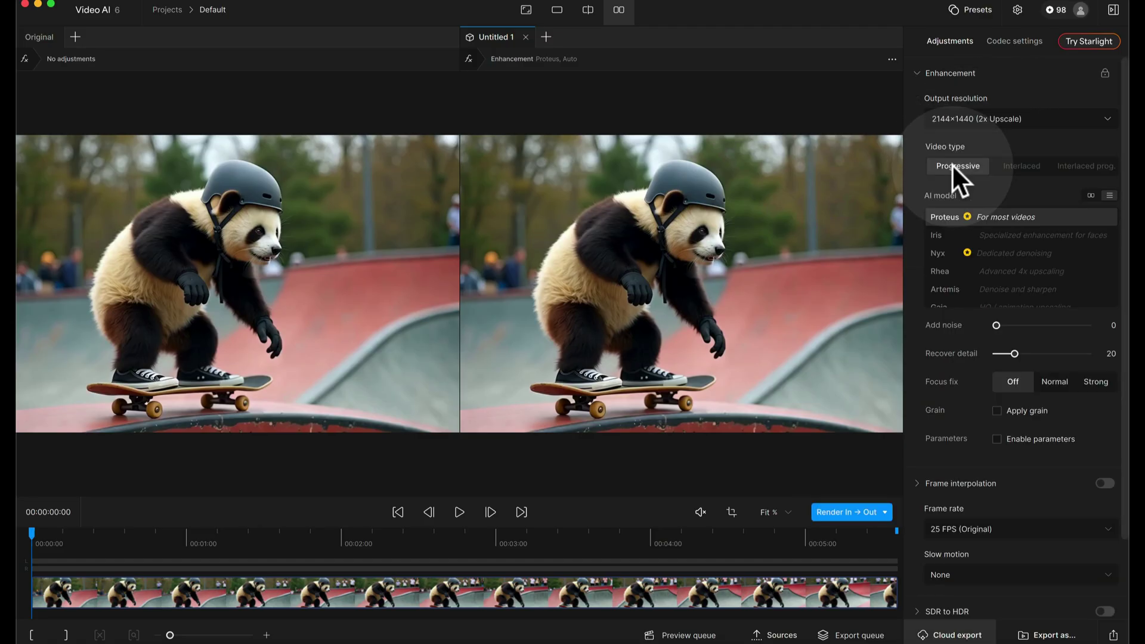
scroll(970, 115, "down", 2)
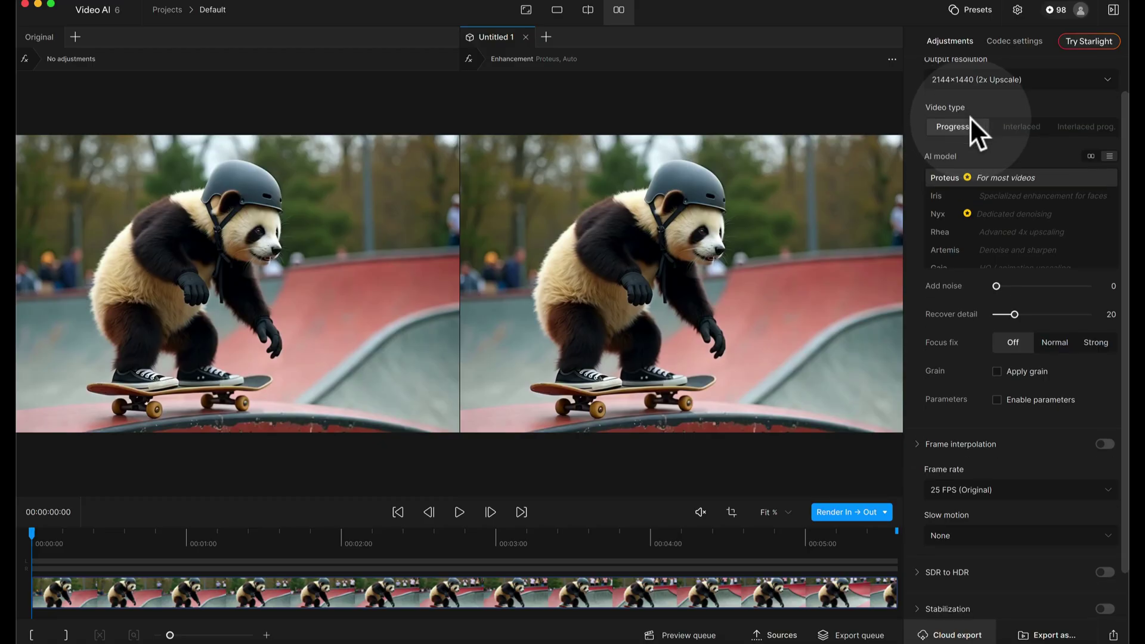
scroll(970, 116, "up", 2)
scroll(970, 115, "up", 1)
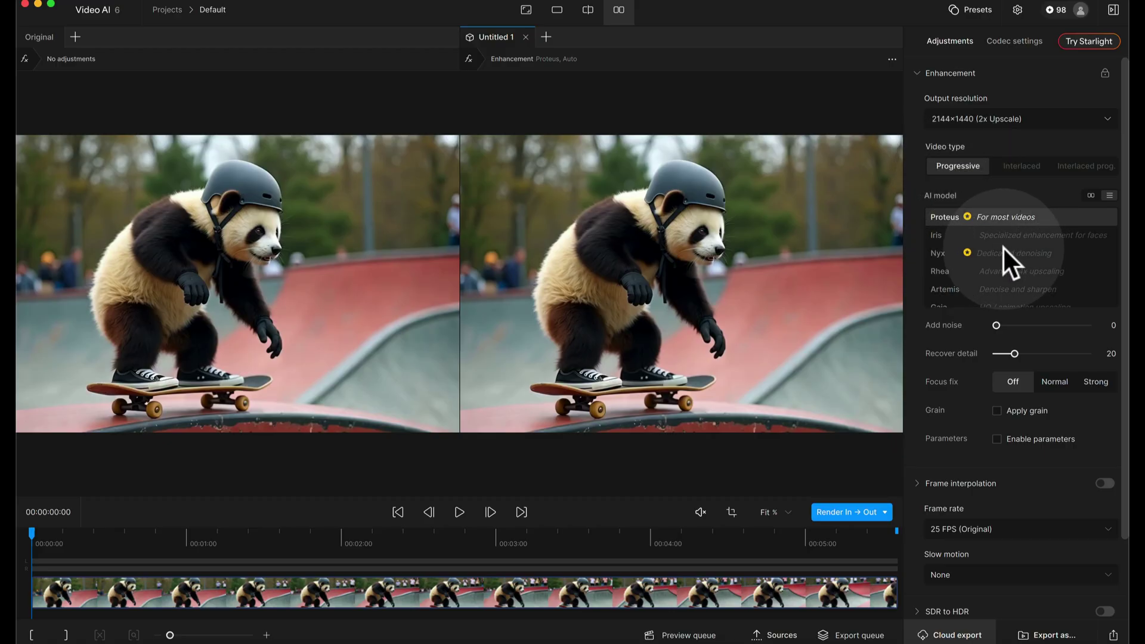
scroll(1001, 247, "down", 1)
scroll(1001, 246, "down", 1)
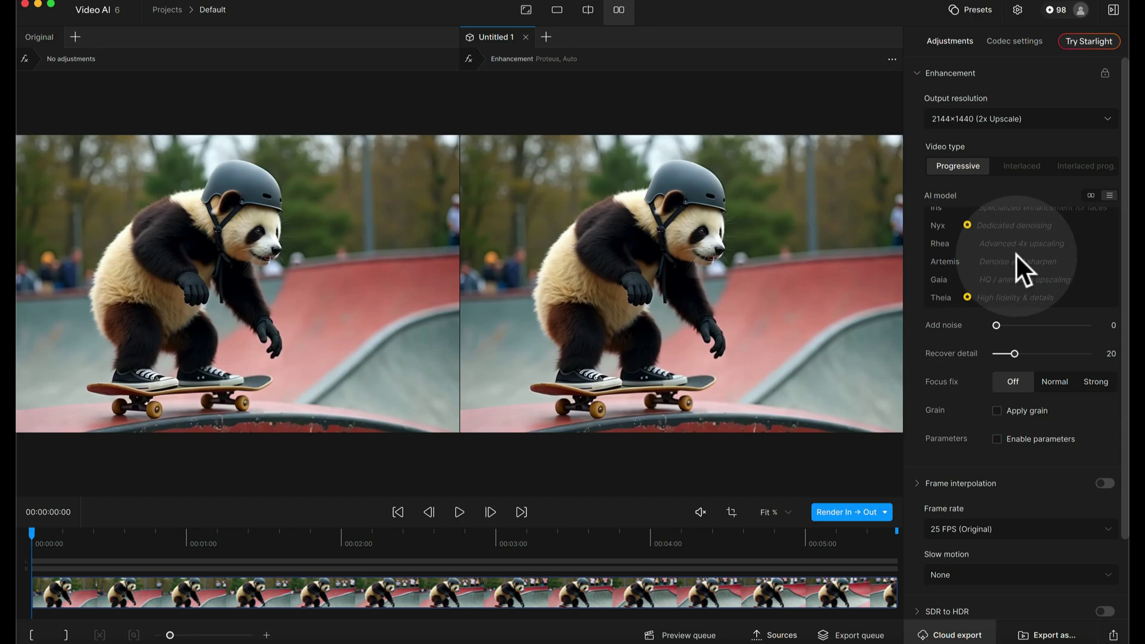
scroll(1016, 254, "up", 2)
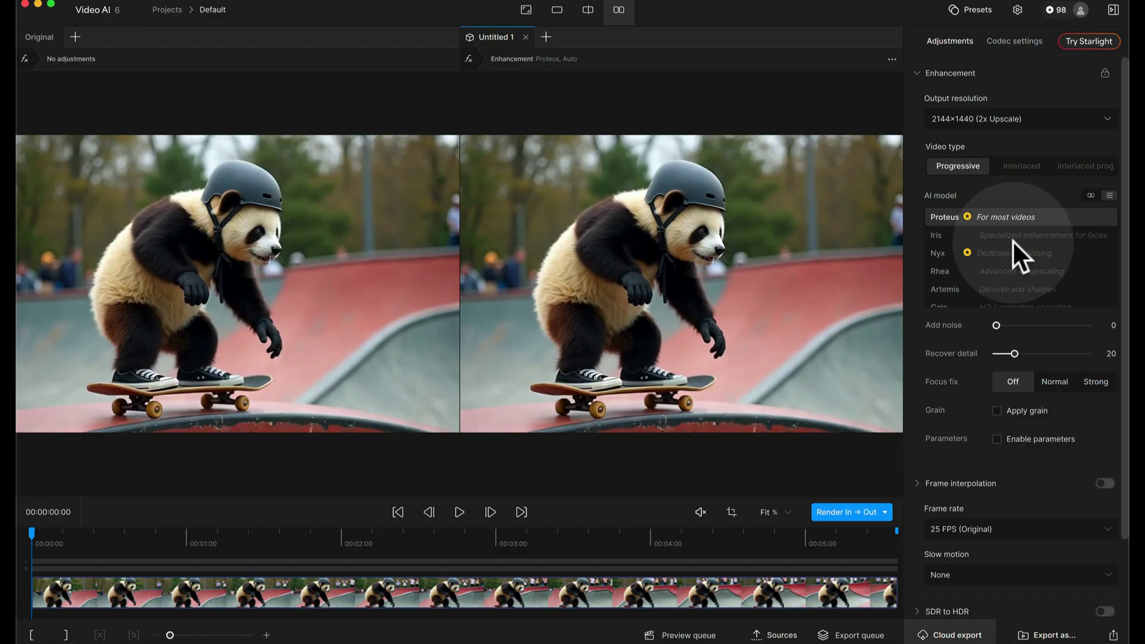
scroll(1013, 257, "down", 2)
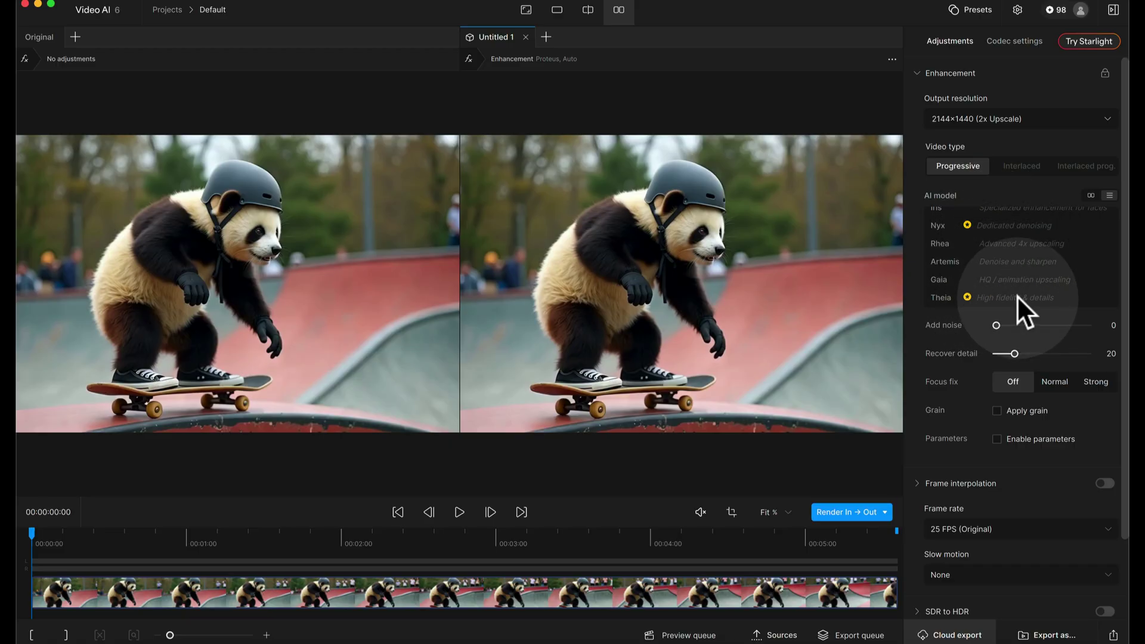
scroll(1017, 293, "up", 2)
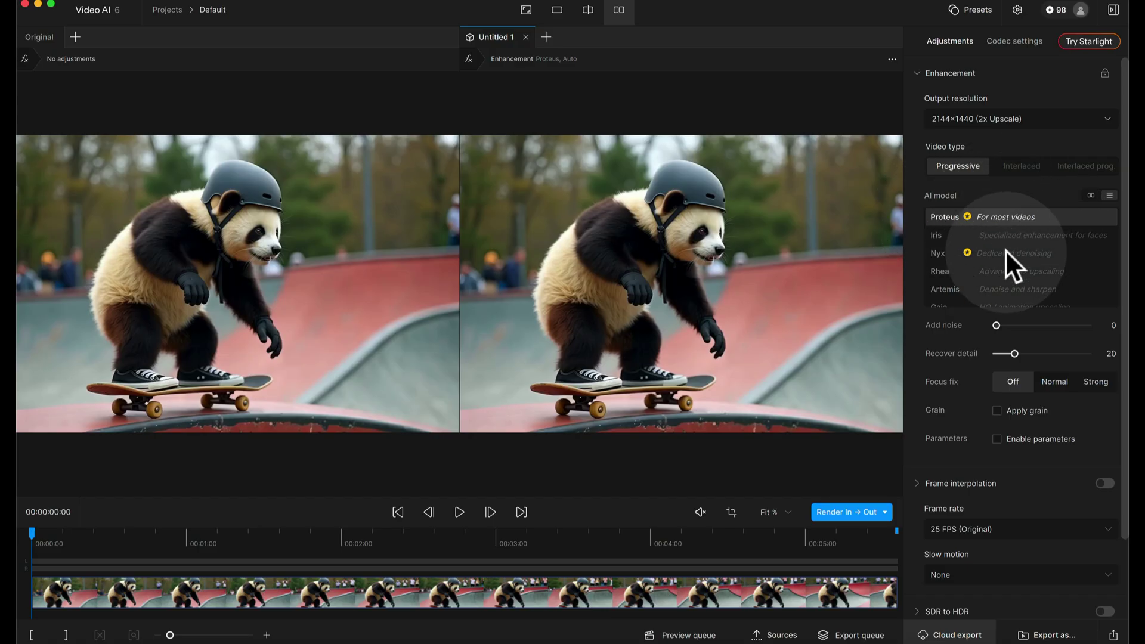
scroll(987, 256, "down", 1)
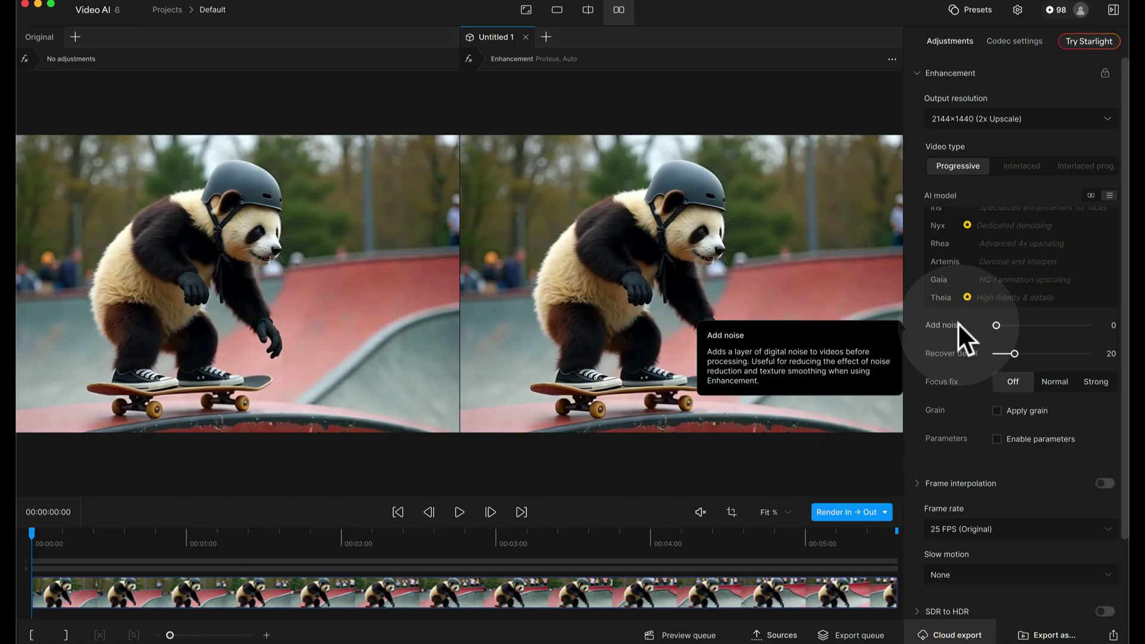
Raise Add noise from 0 to 2 in the Proteus enhancement settings
mouse_move(995, 325)
left_mouse_down()
mouse_move(1036, 327)
mouse_move(1012, 328)
left_mouse_up()
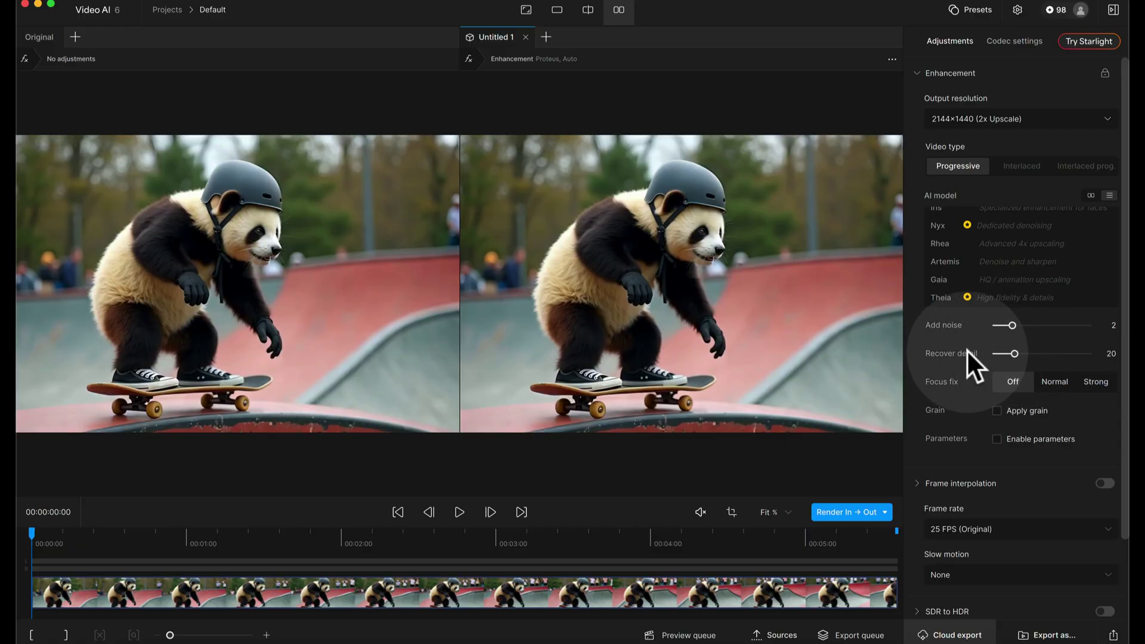
mouse_move(963, 349)
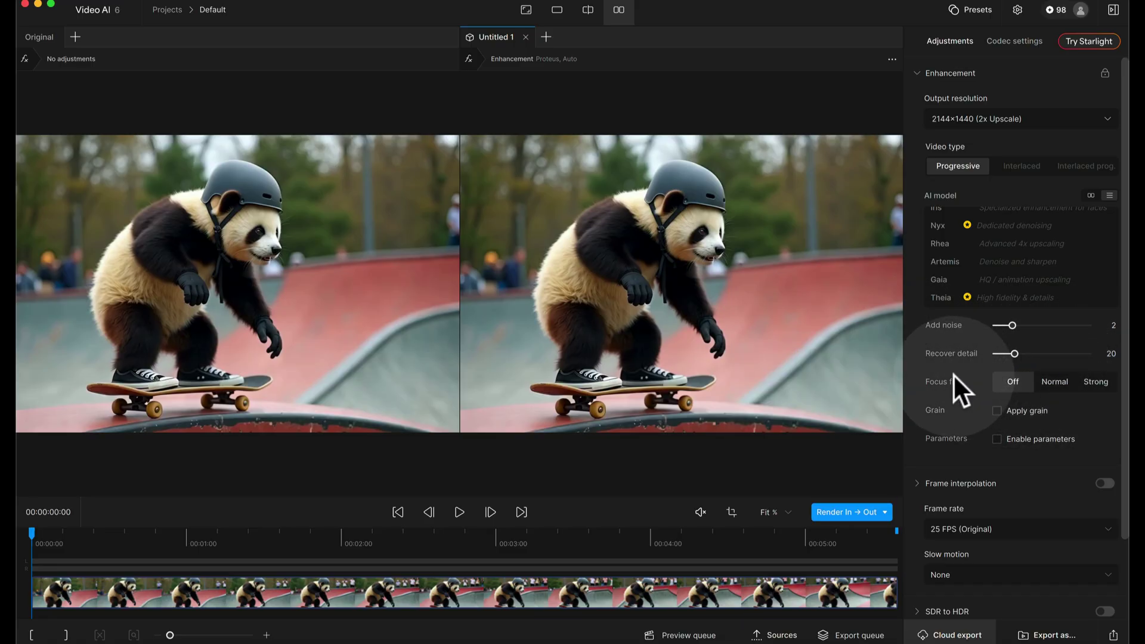
scroll(961, 383, "down", 2)
scroll(959, 380, "down", 1)
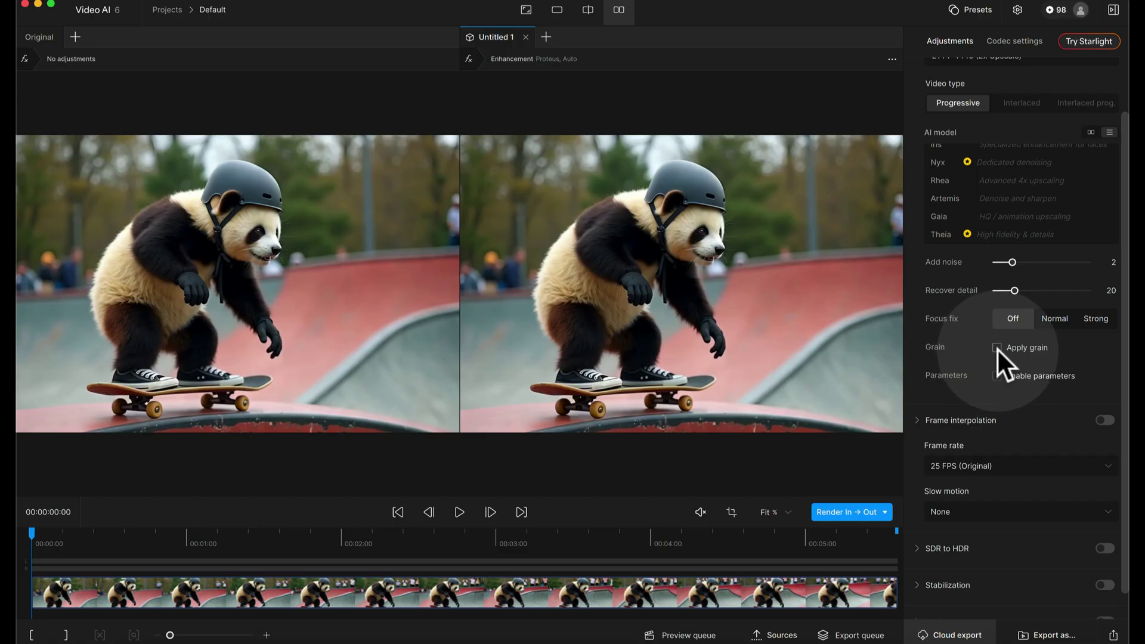
left_click(997, 349)
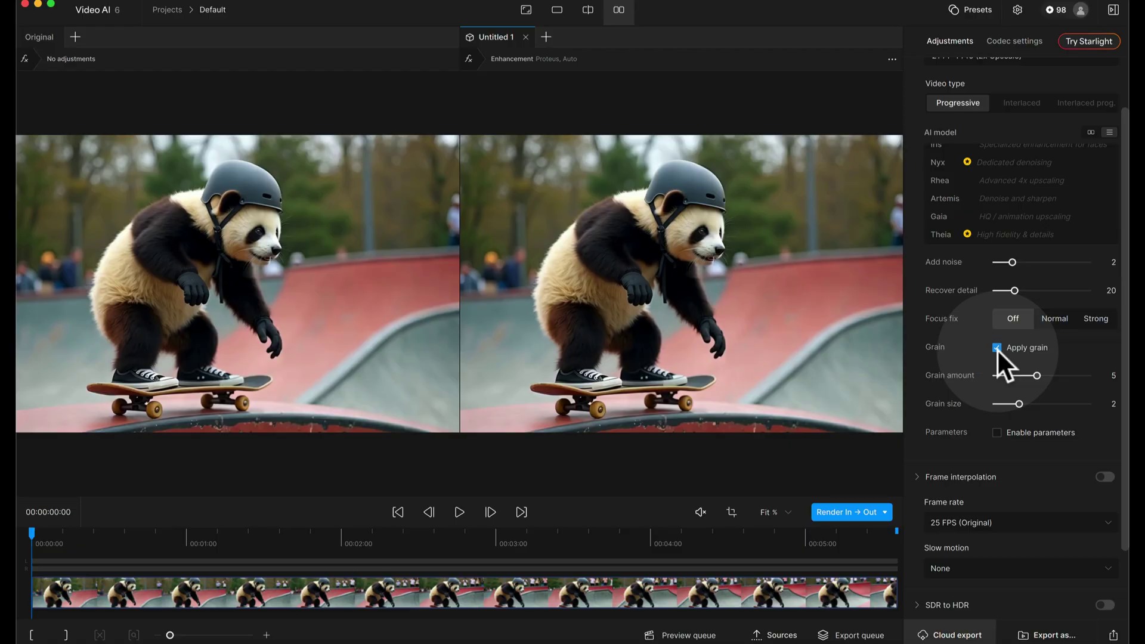
left_click(781, 514)
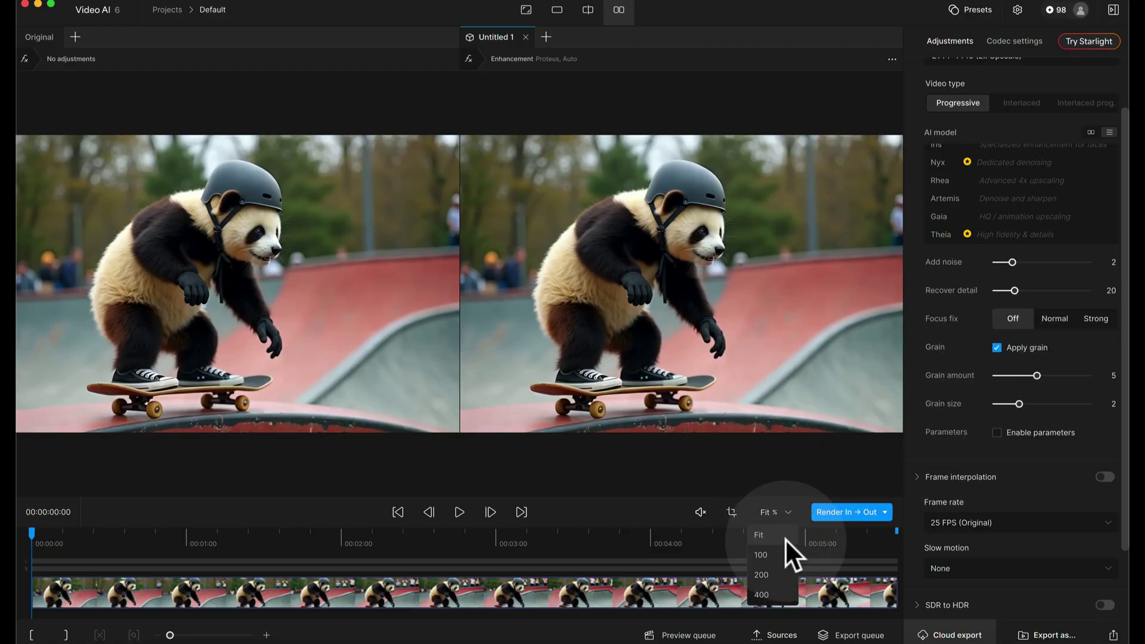
left_click(767, 566)
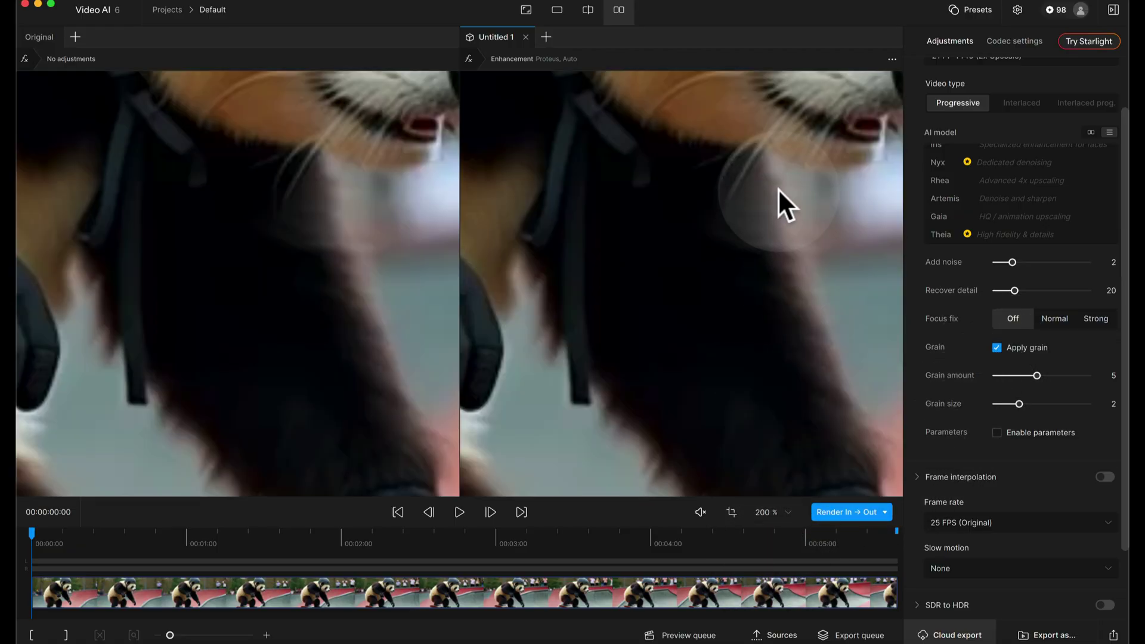
left_click_drag(778, 189, 783, 357)
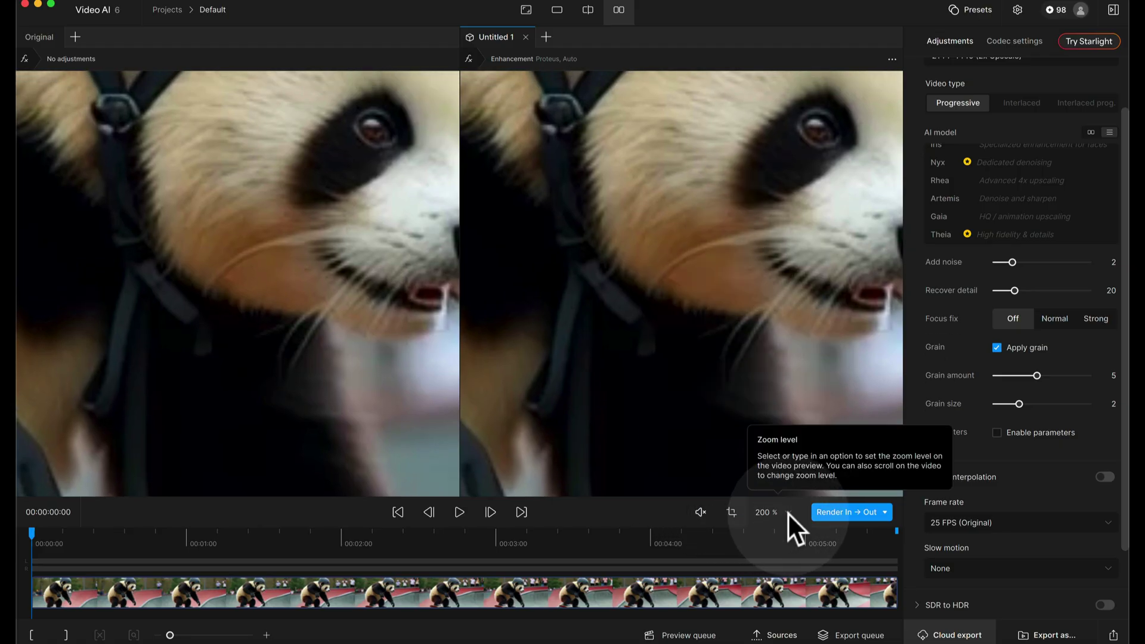
left_click_drag(763, 206, 673, 345)
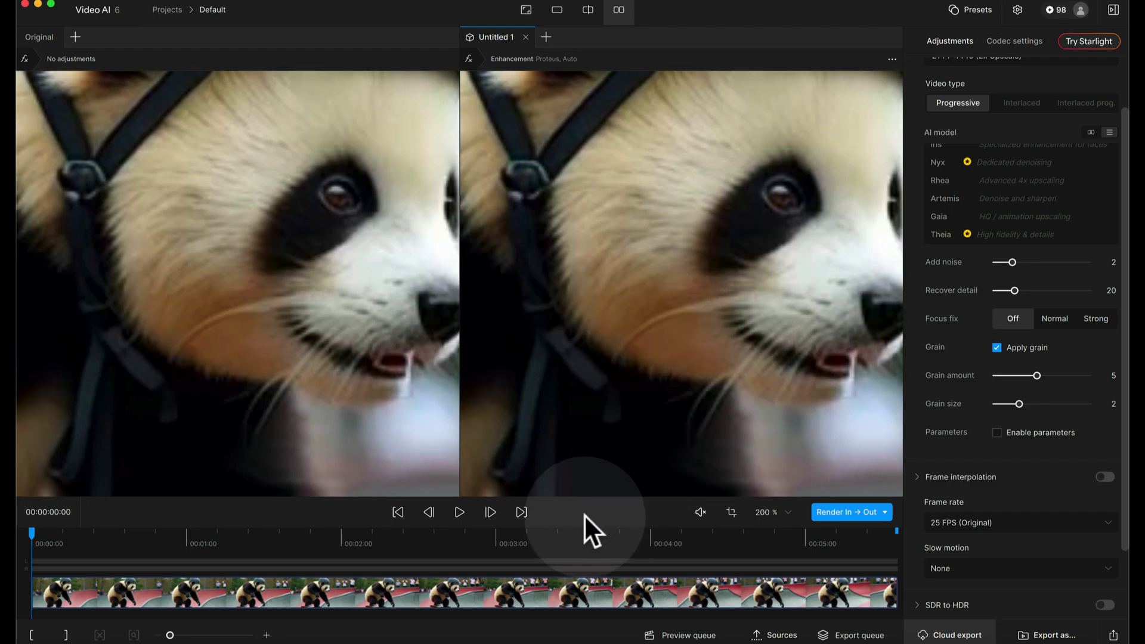
left_click_drag(582, 514, 633, 540)
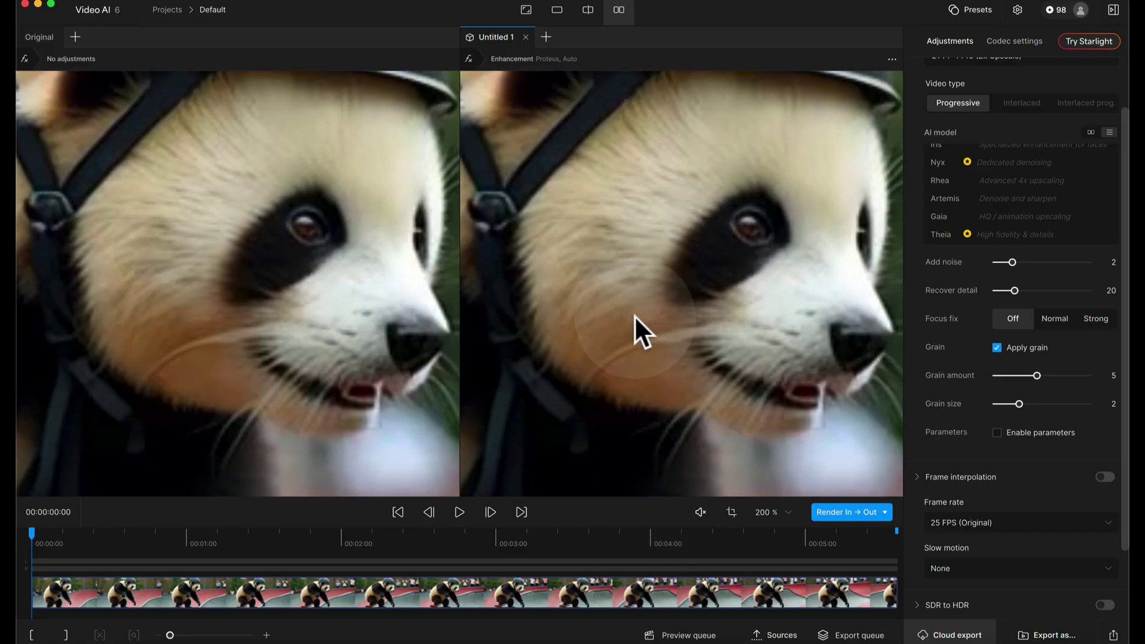
left_click_drag(634, 315, 651, 313)
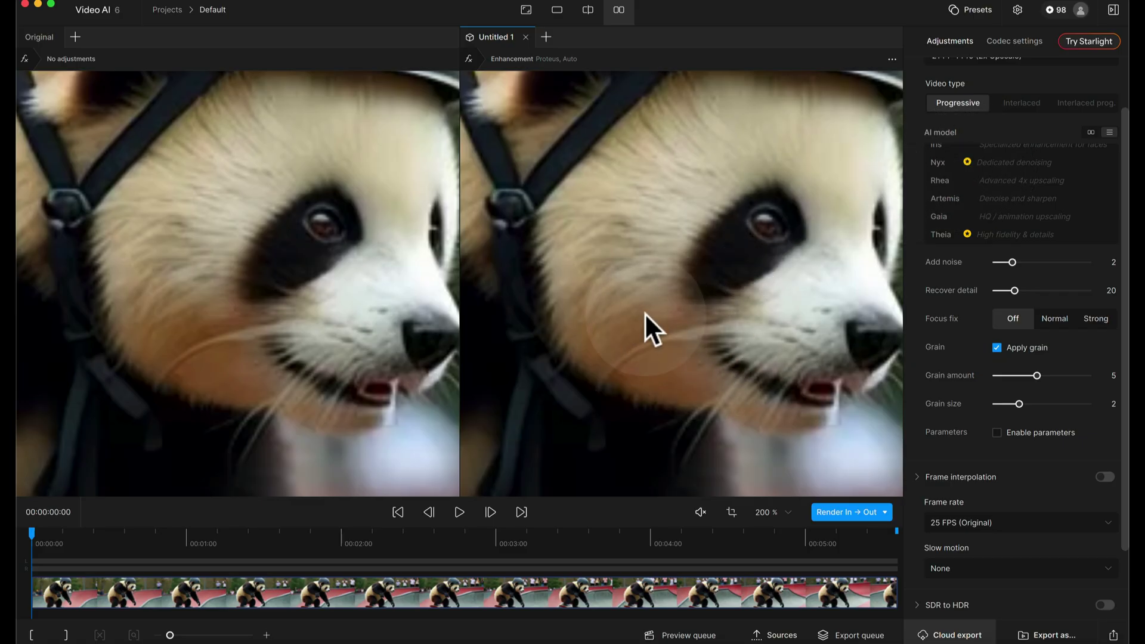
Set the In point at 00:00:01:07 on the timeline
left_click(323, 536)
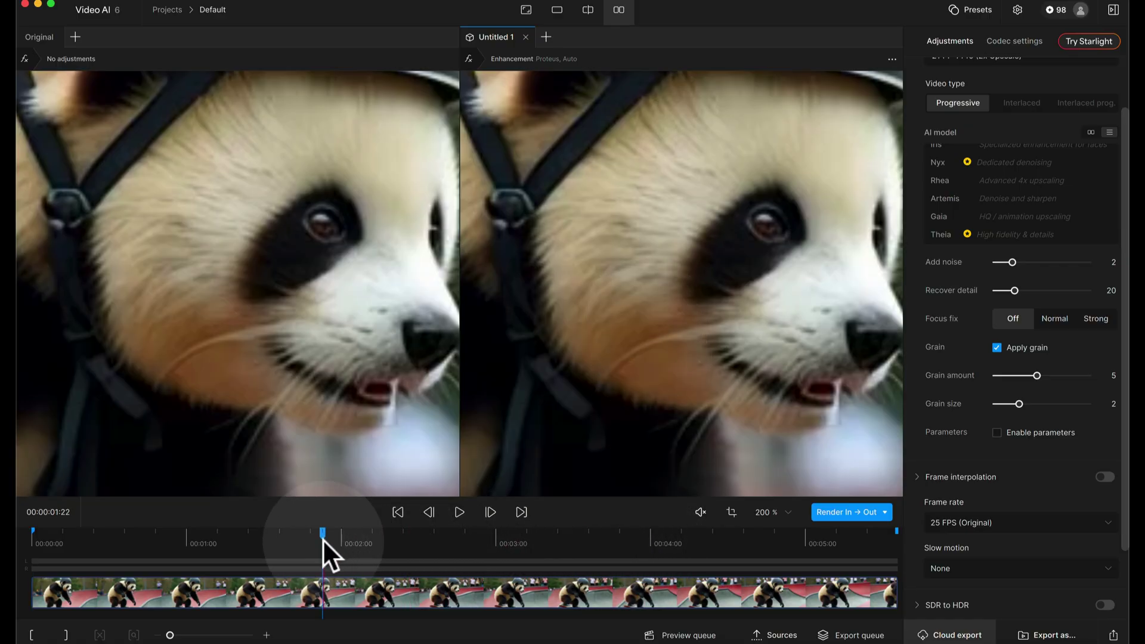
left_click(261, 539)
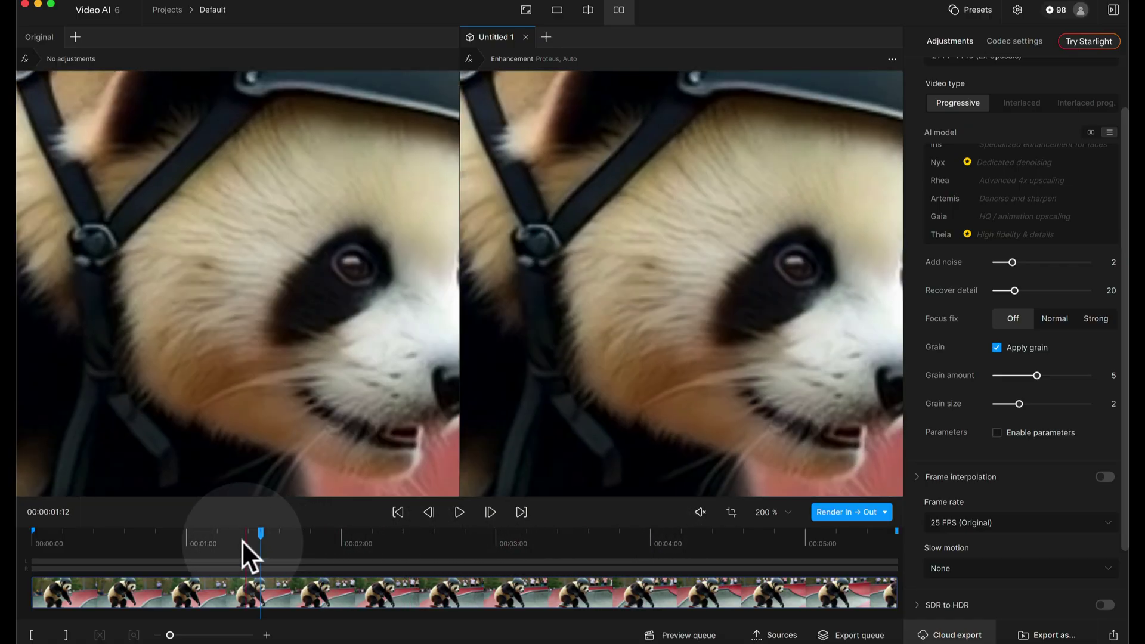
left_click(230, 539)
key("i")
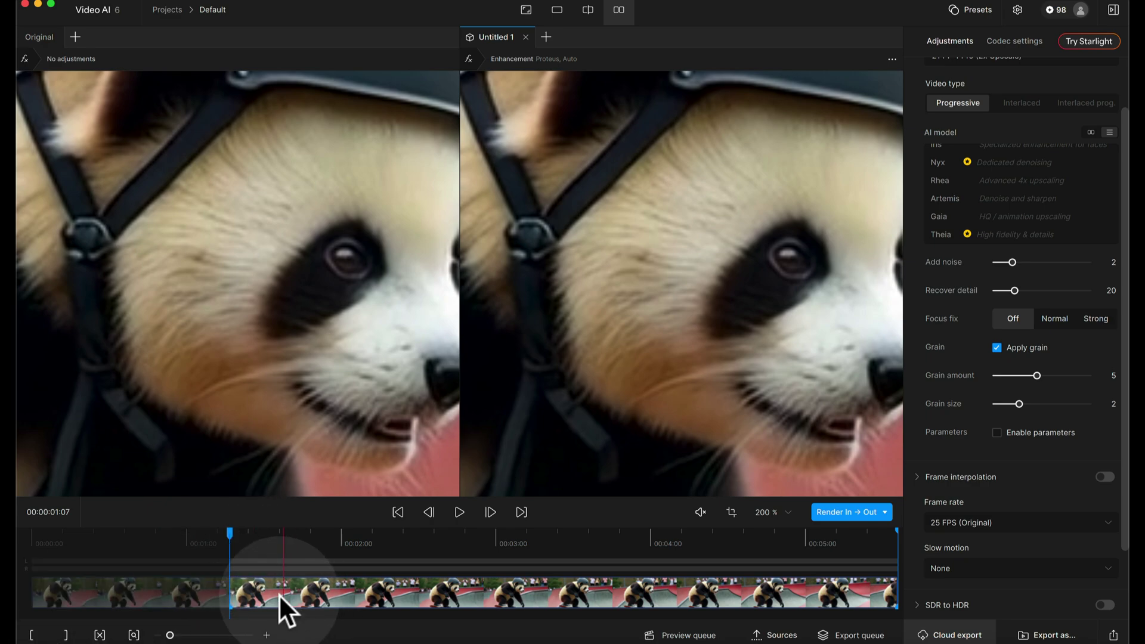
Set the Out point at 00:00:01:12, then briefly start and stop a preview
left_click(236, 542)
left_click_drag(236, 543, 261, 545)
key("o")
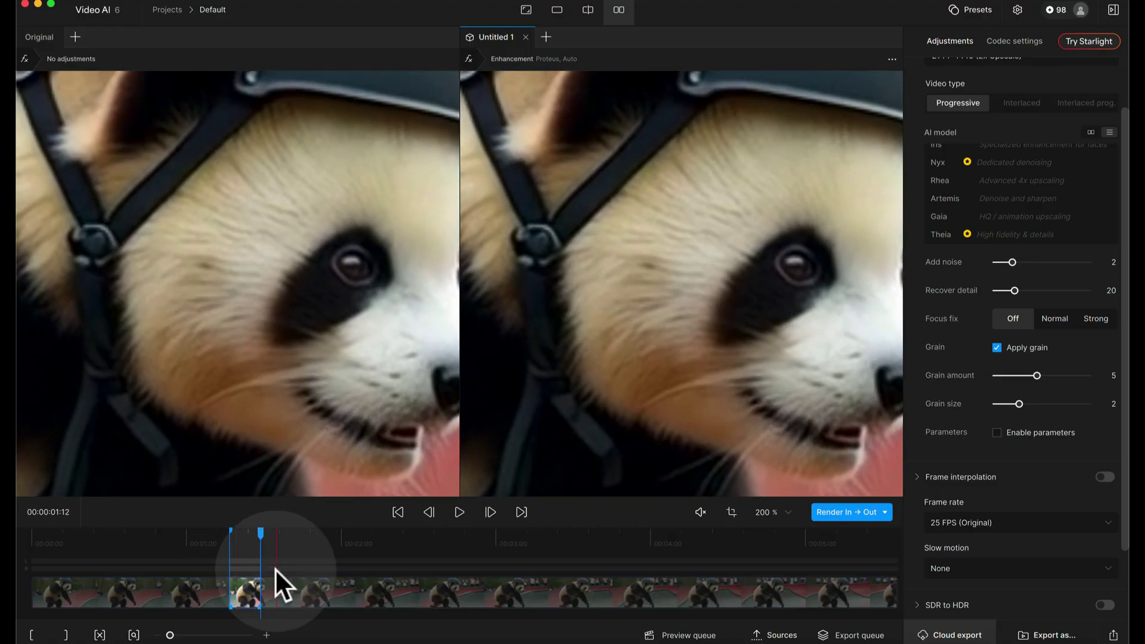
left_click(462, 512)
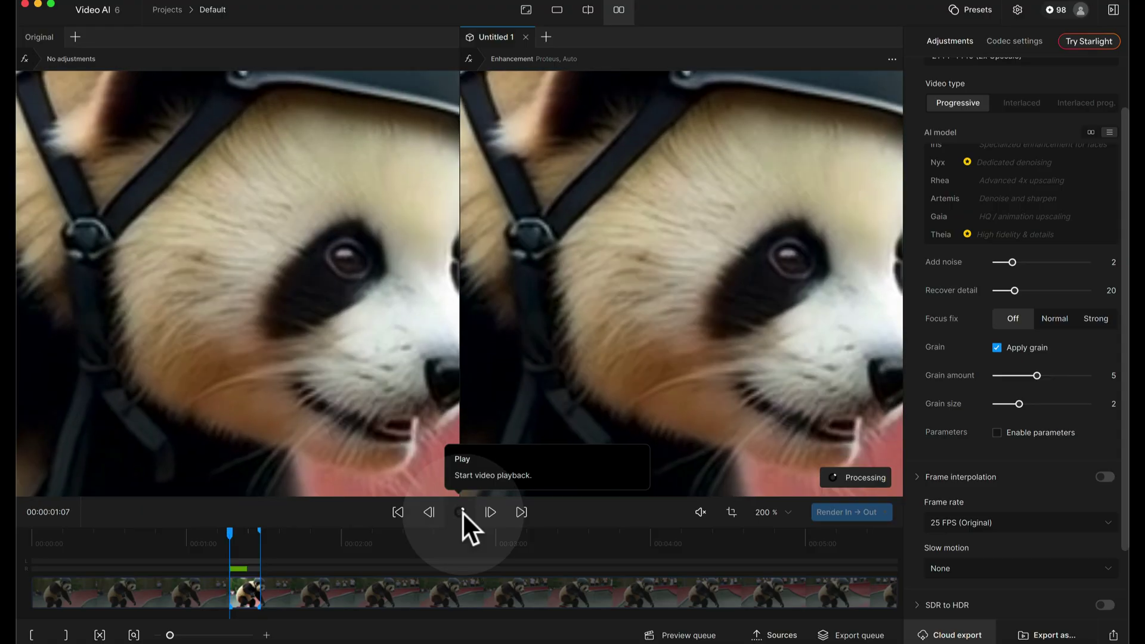
left_click(459, 512)
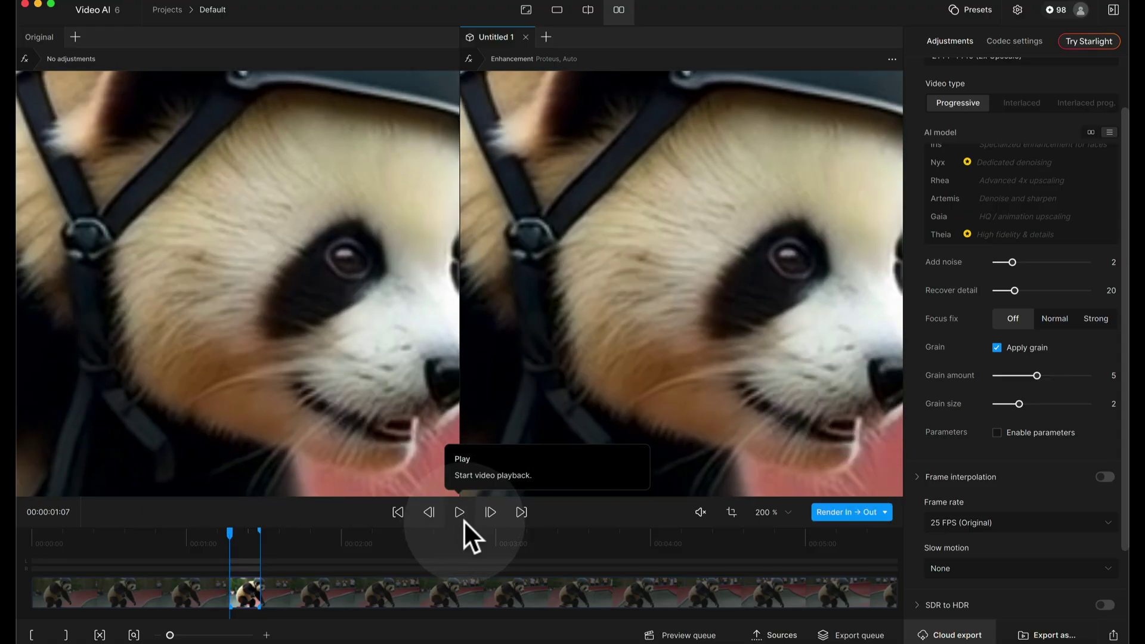
Render an In → Out preview of the marked range and view both previews at 100%
left_click_drag(248, 544, 242, 540)
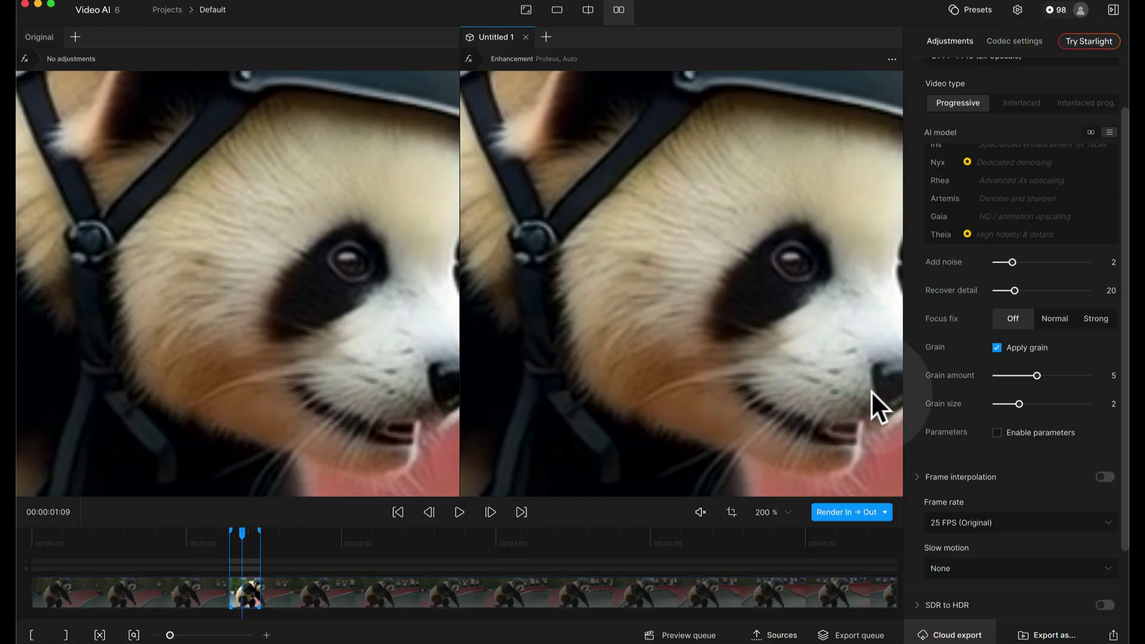
left_click(854, 511)
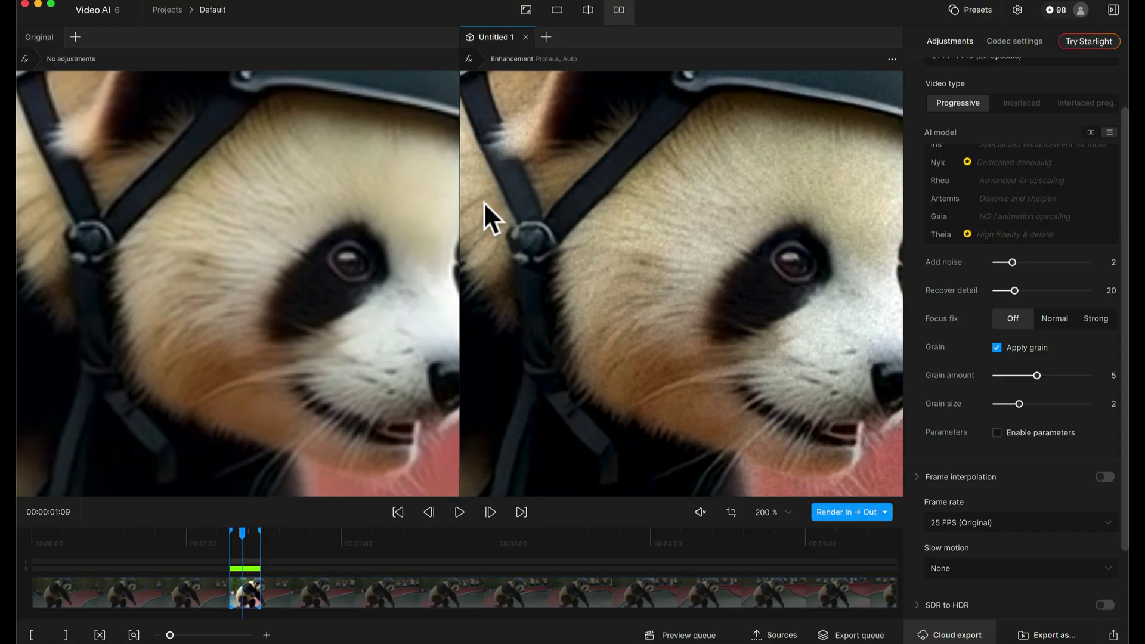
left_click(785, 513)
left_click(770, 556)
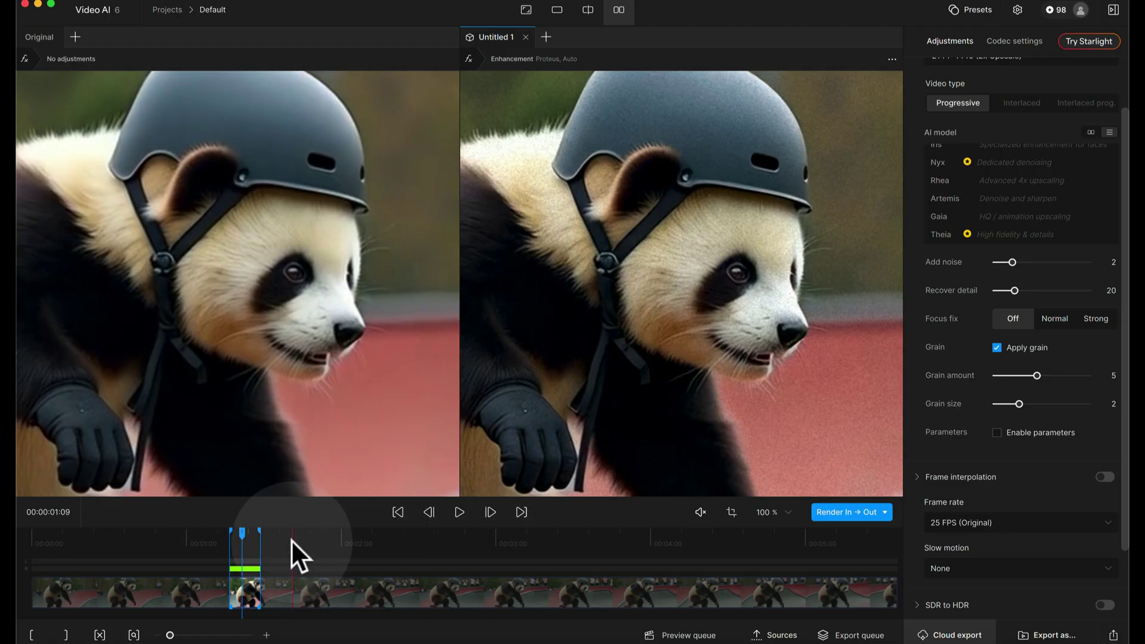
Extend the Out point to about 00:00:01:20 and render the extended range
left_click_drag(319, 539, 309, 540)
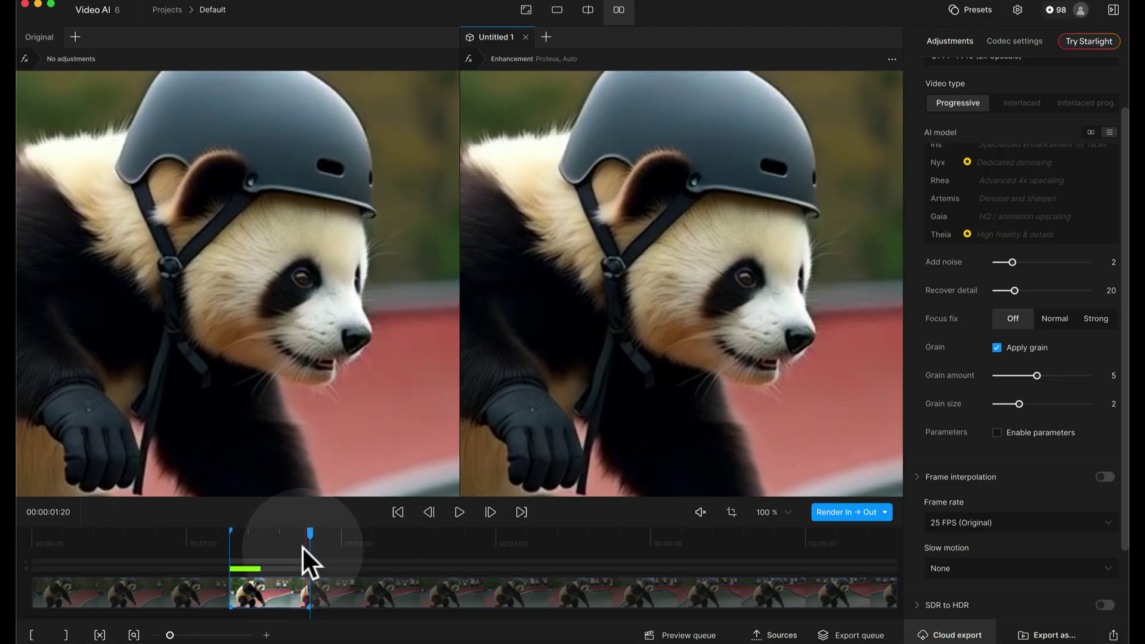
left_click(323, 540)
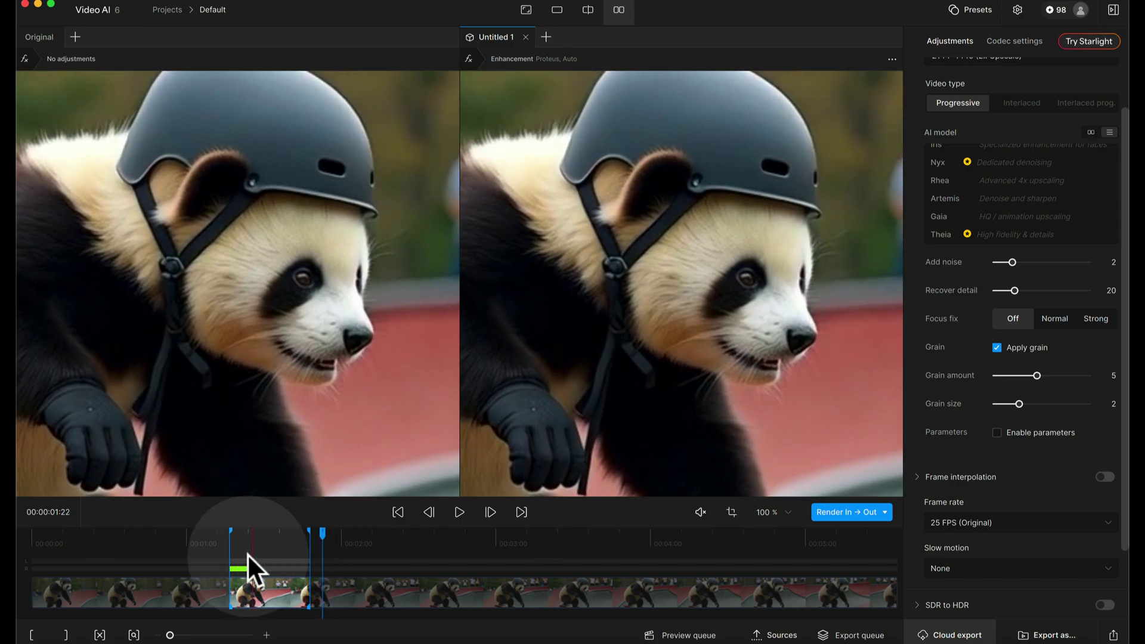
left_click(279, 539)
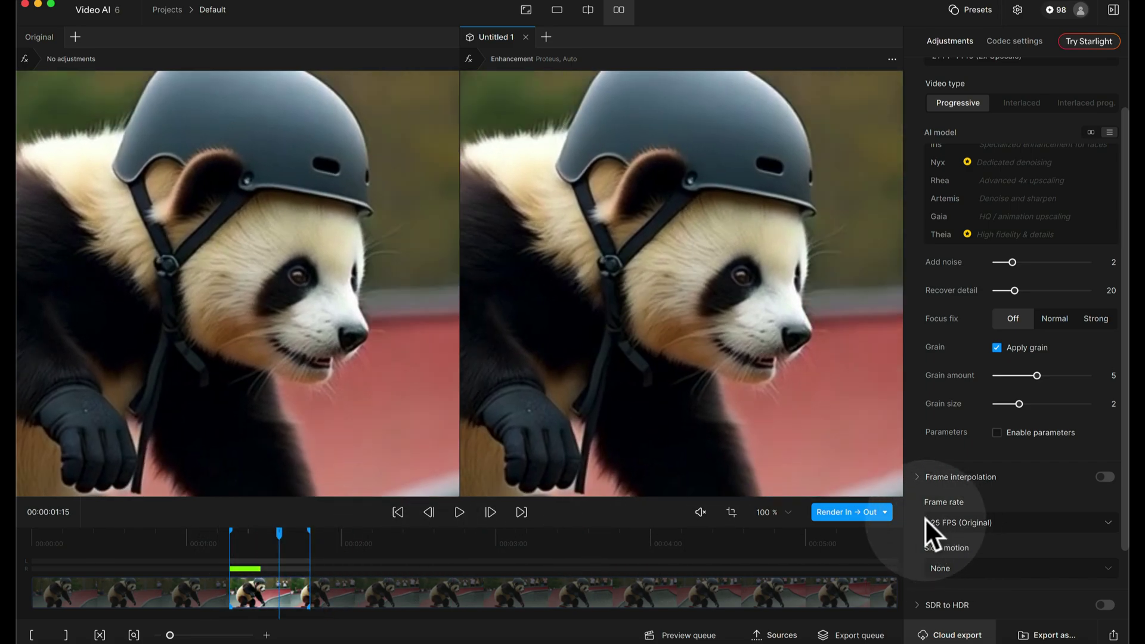
left_click(854, 513)
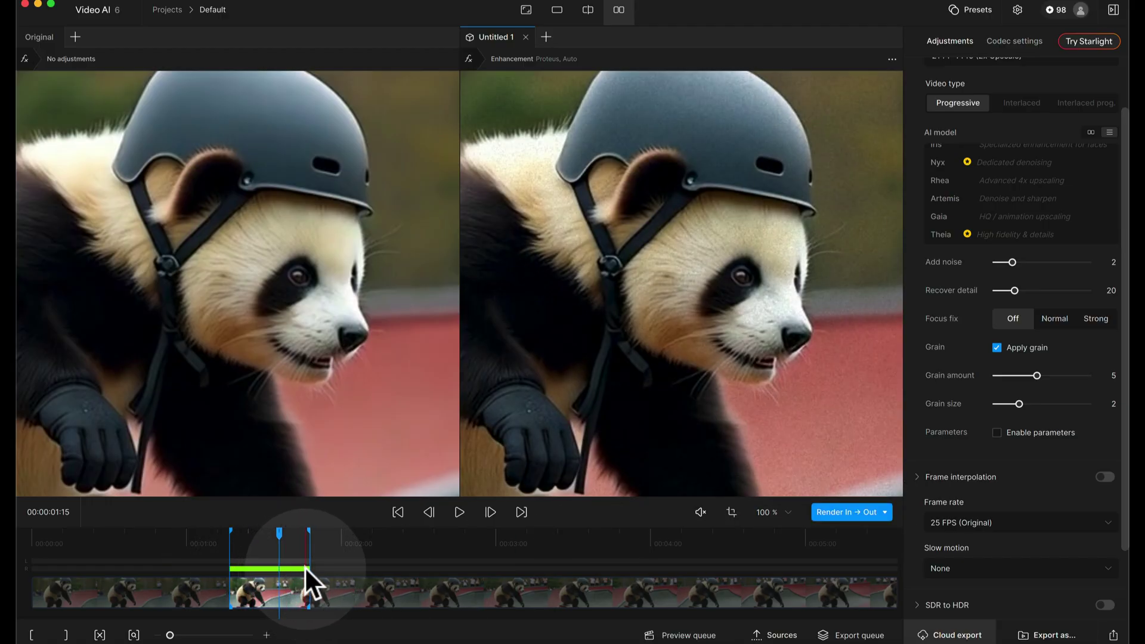
Play back the rendered preview range twice to review it
left_click(459, 512)
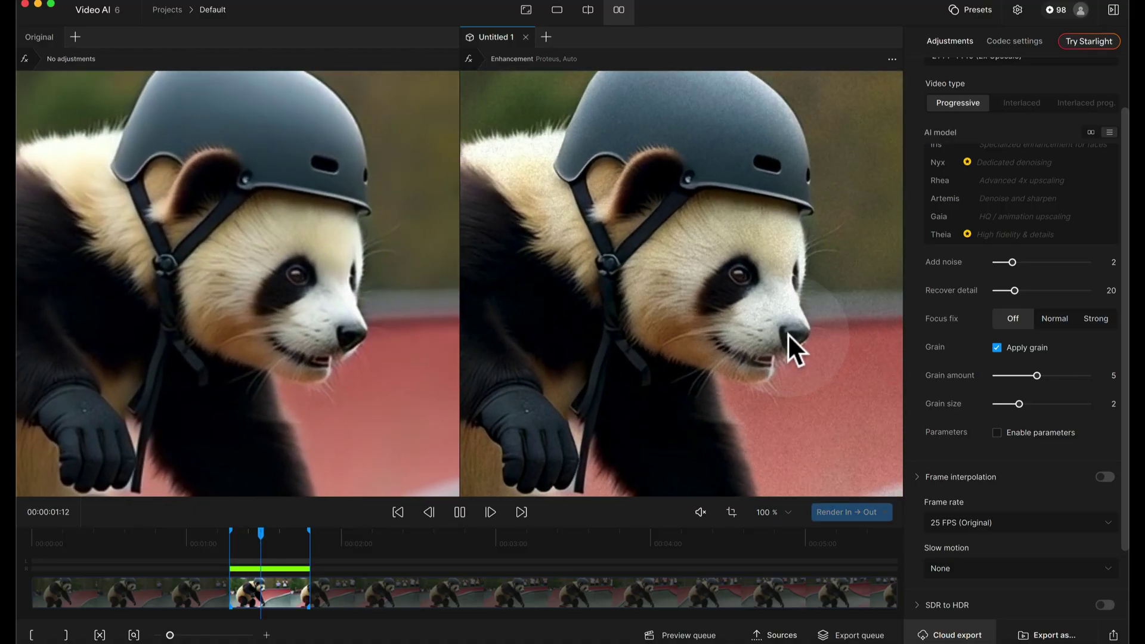
key("space")
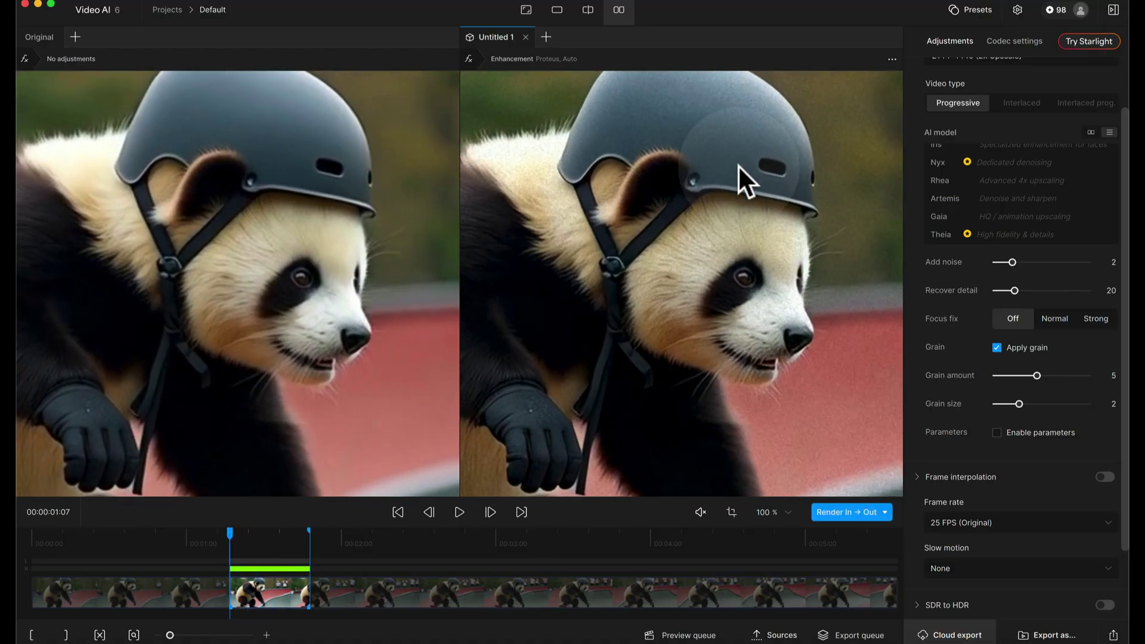
left_click(458, 513)
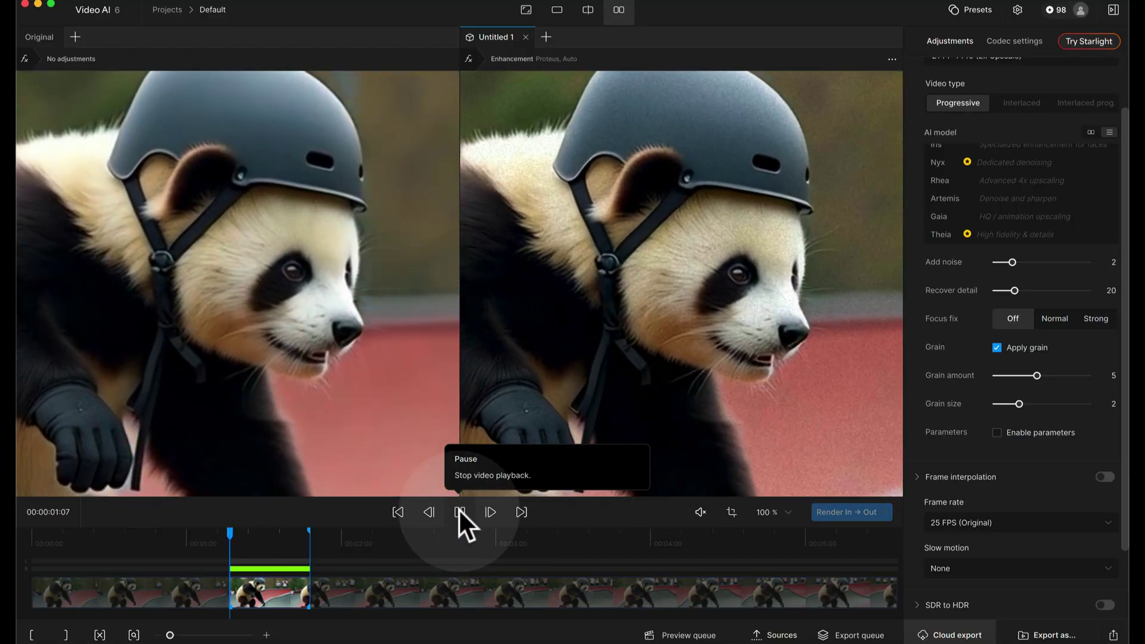
left_click(459, 512)
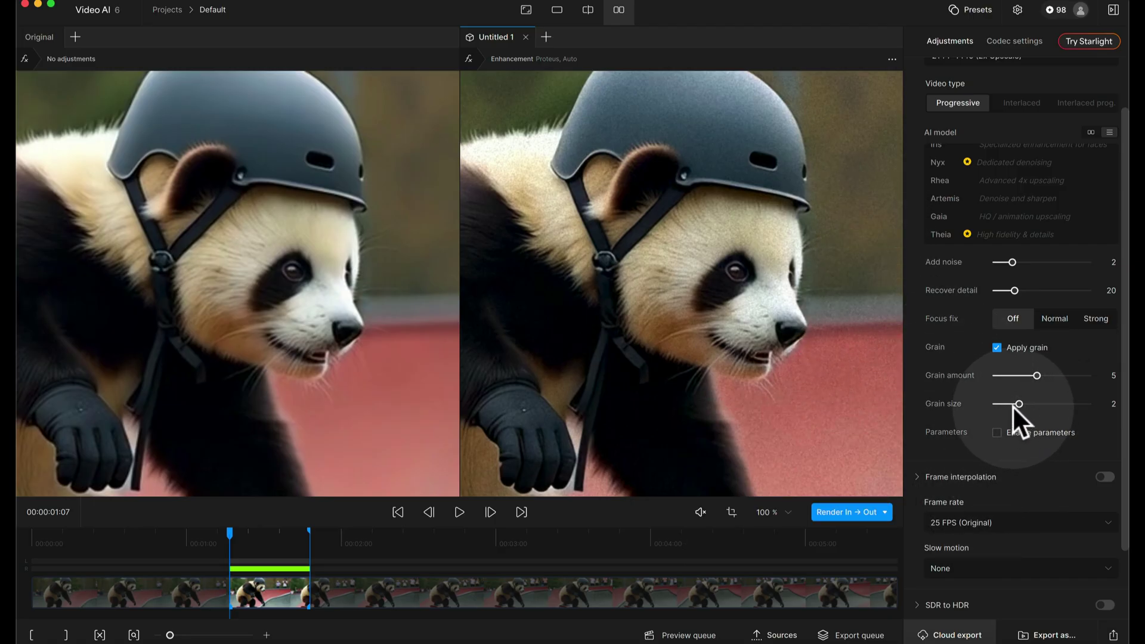
Reduce grain size to 1 and grain amount to 4, then re-render the preview
left_click_drag(1013, 403, 1001, 404)
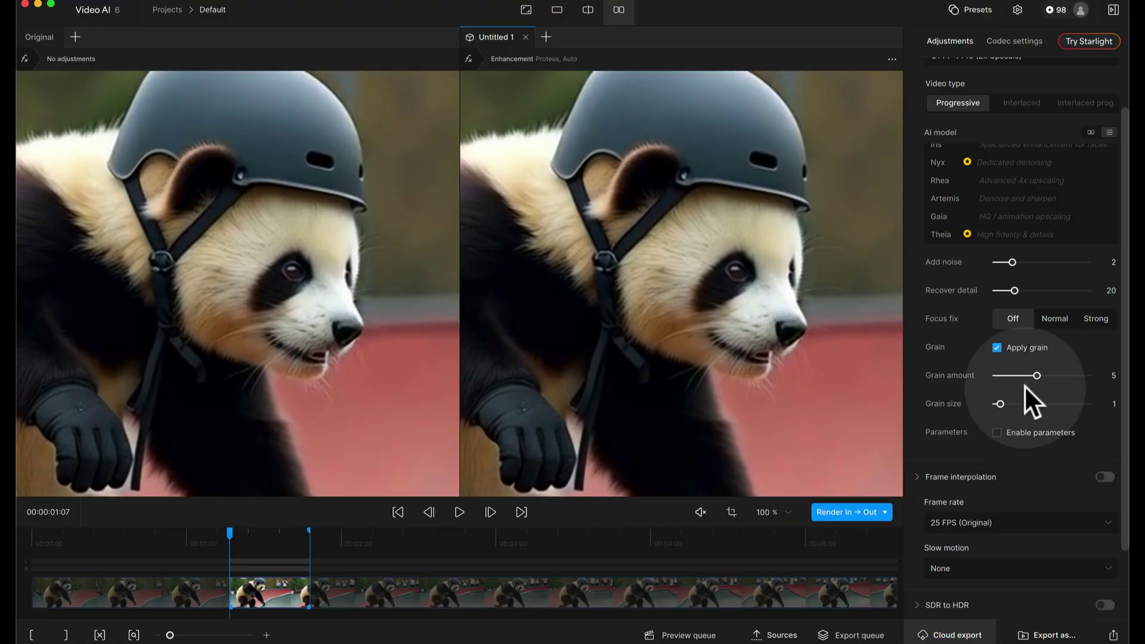
left_click_drag(1033, 373, 1028, 373)
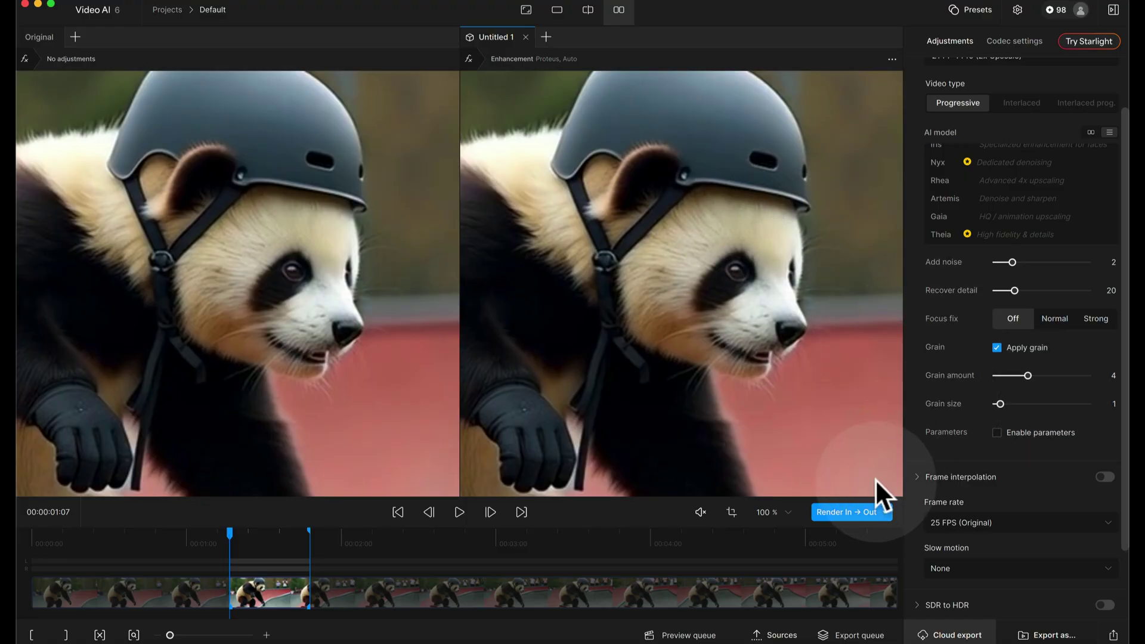
left_click(840, 512)
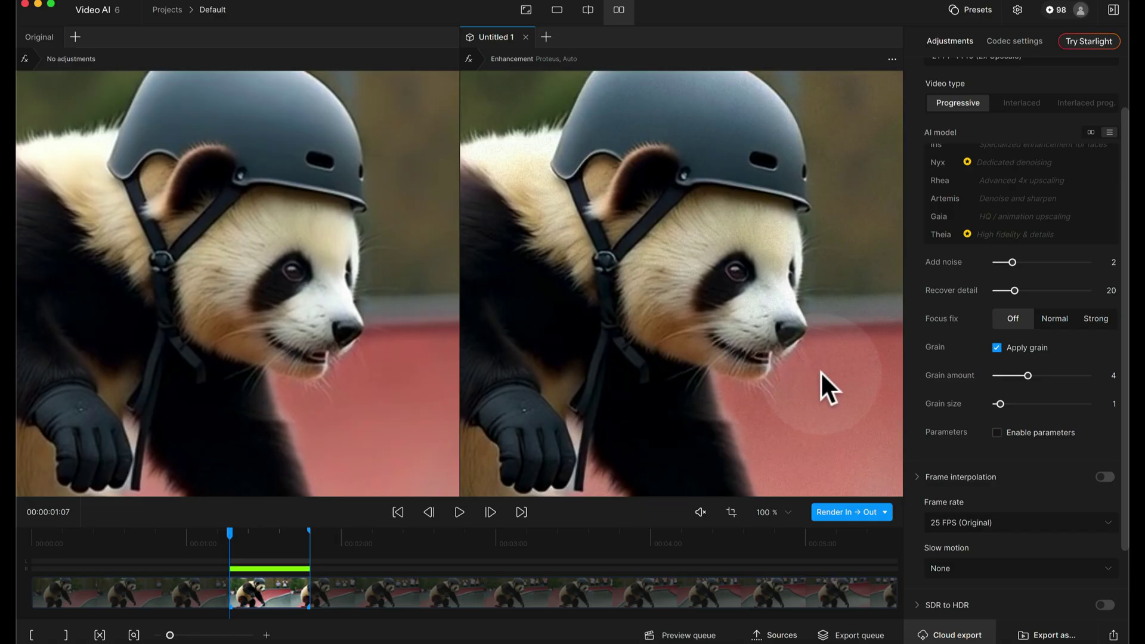
Inspect the panda's face at 200% zoom, then return to 100% centred on the whole panda
left_click(788, 512)
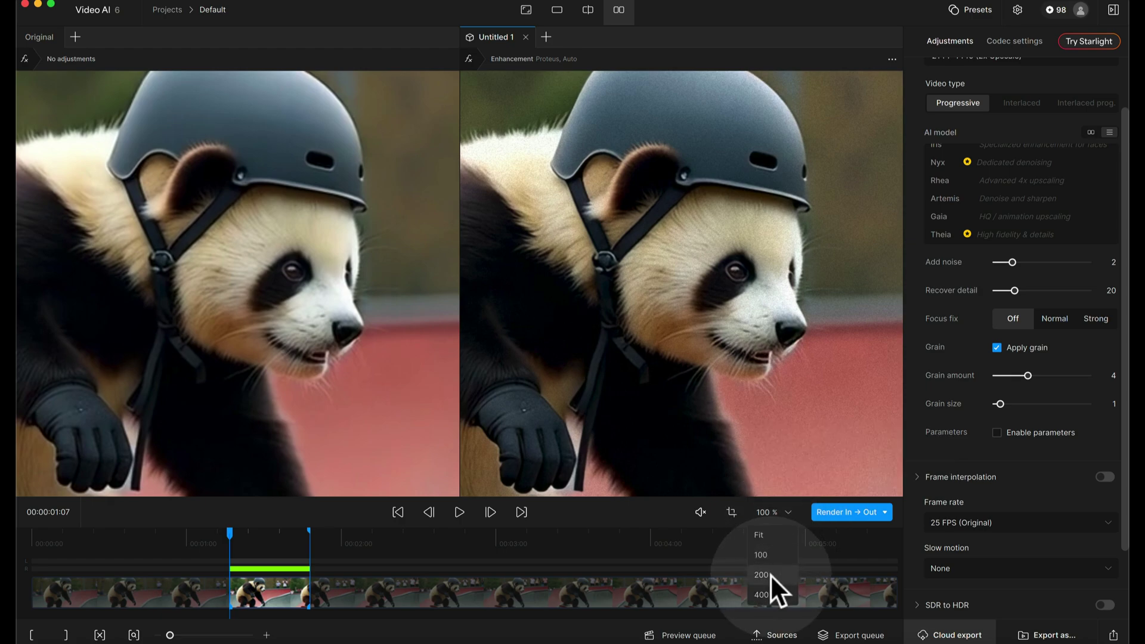
left_click(769, 574)
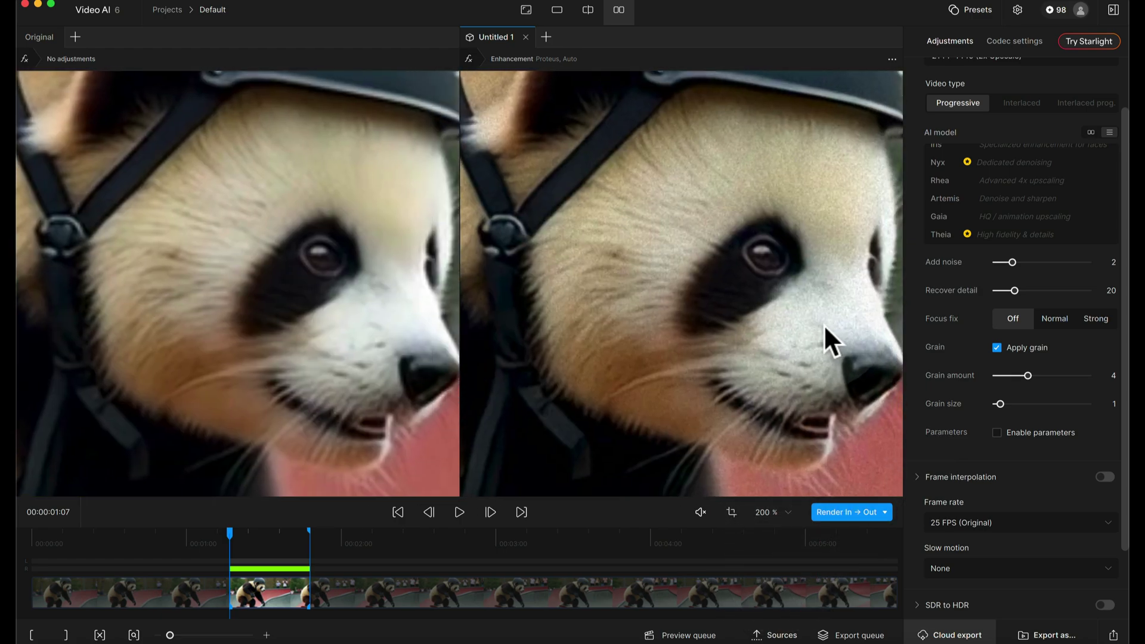
left_click_drag(824, 324, 711, 295)
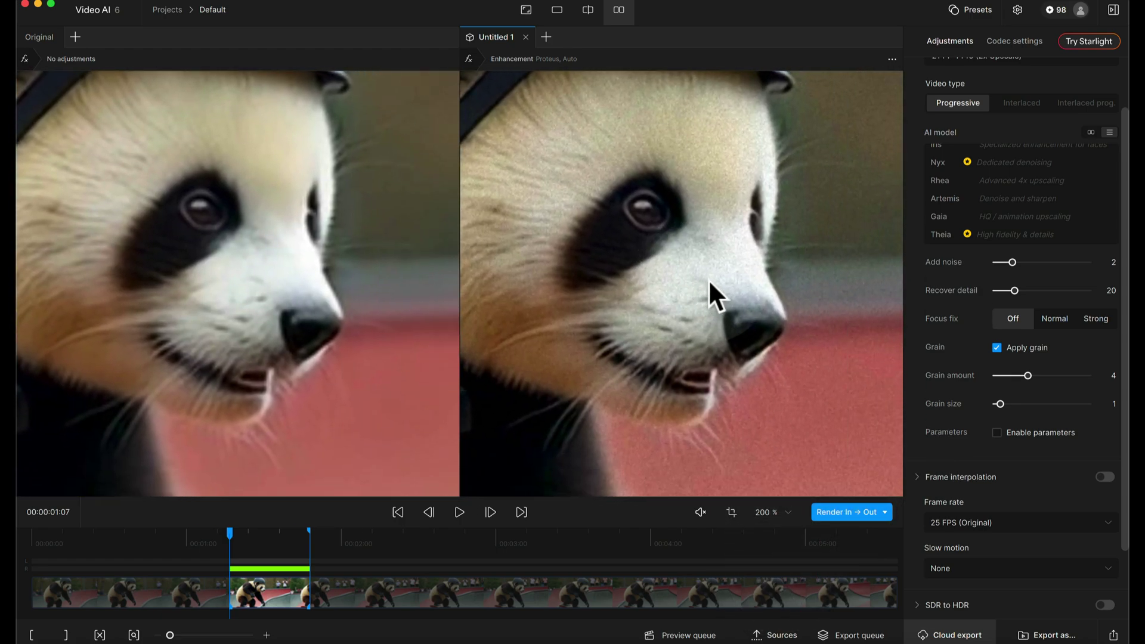
left_click_drag(801, 412, 800, 357)
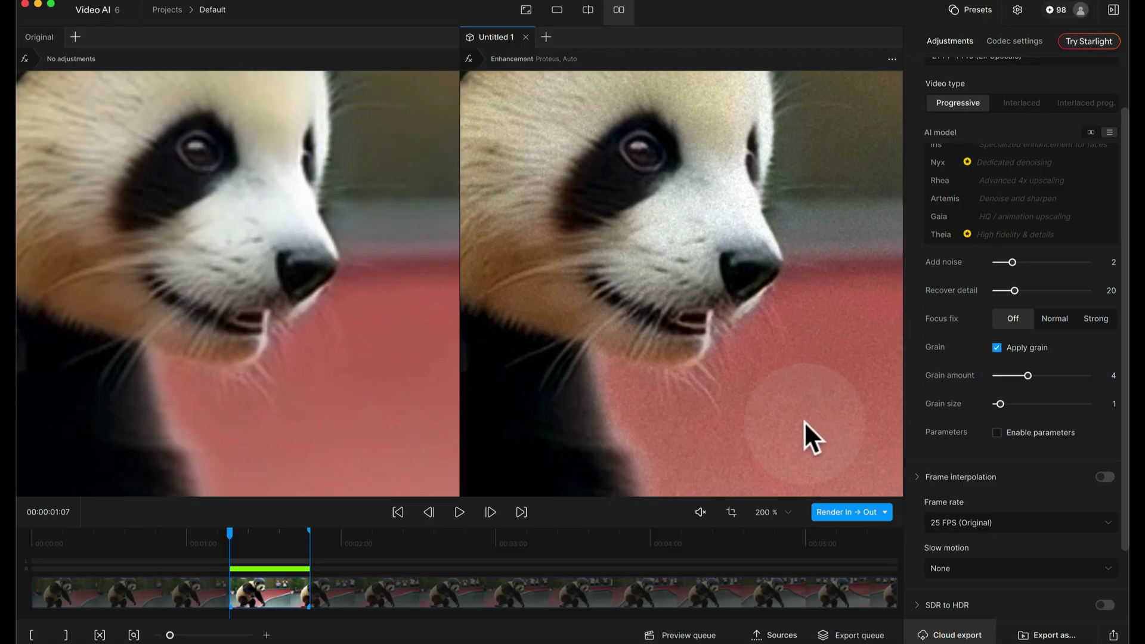
left_click(784, 514)
left_click(774, 554)
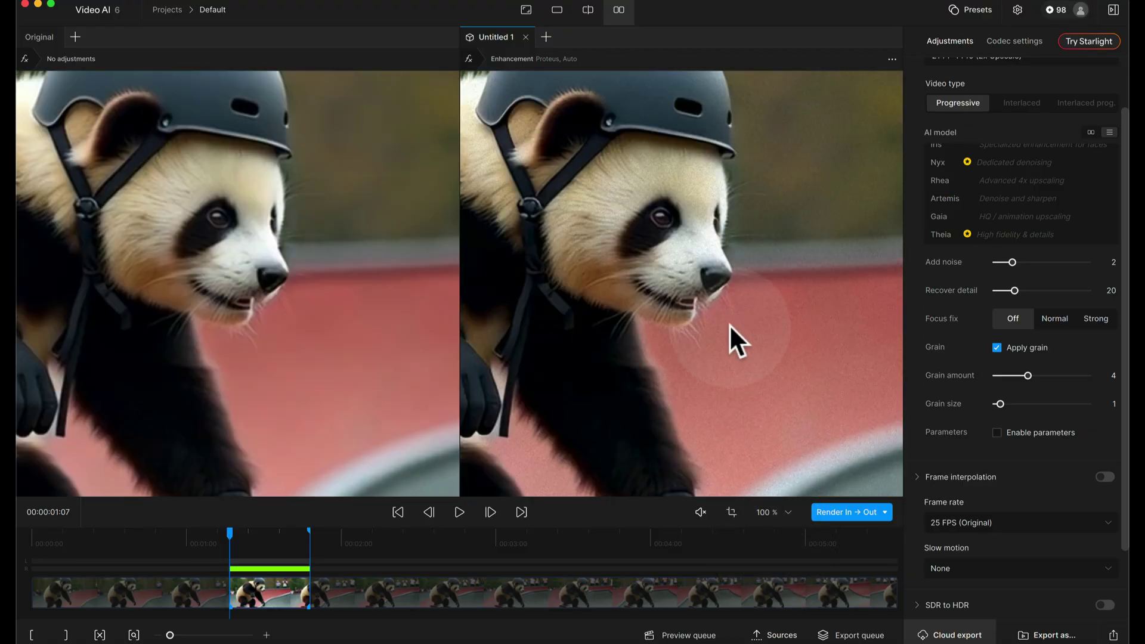
left_click_drag(723, 309, 812, 363)
Enable the Proteus model parameters in Dynamic mode, revealing the sharpen, dehalo and compression sliders
scroll(1067, 416, "down", 2)
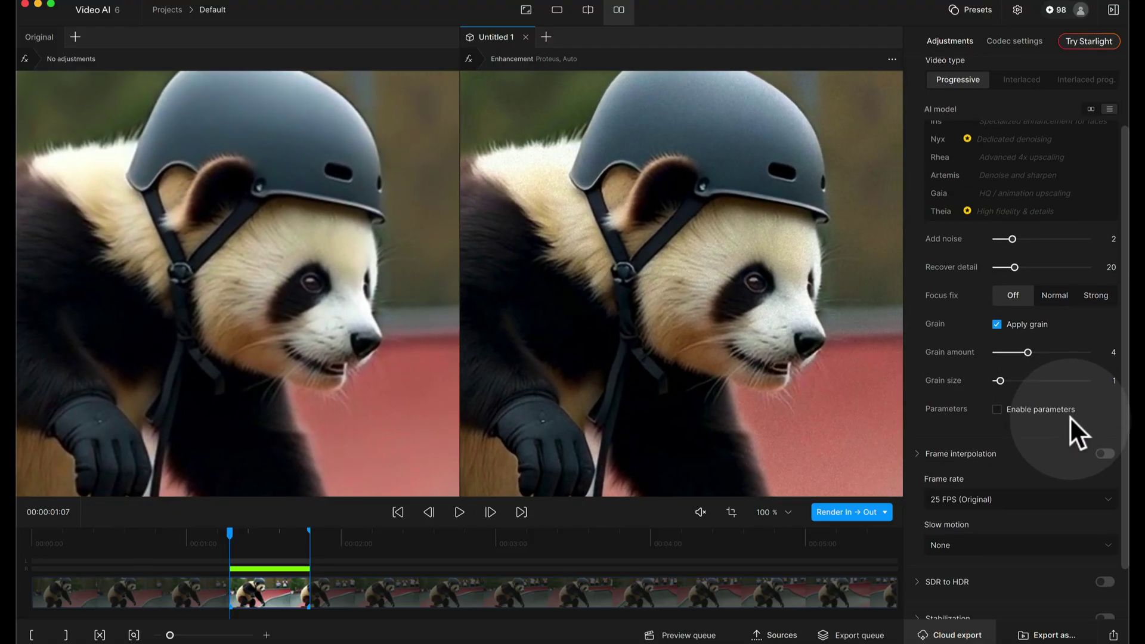
scroll(1012, 318, "down", 3)
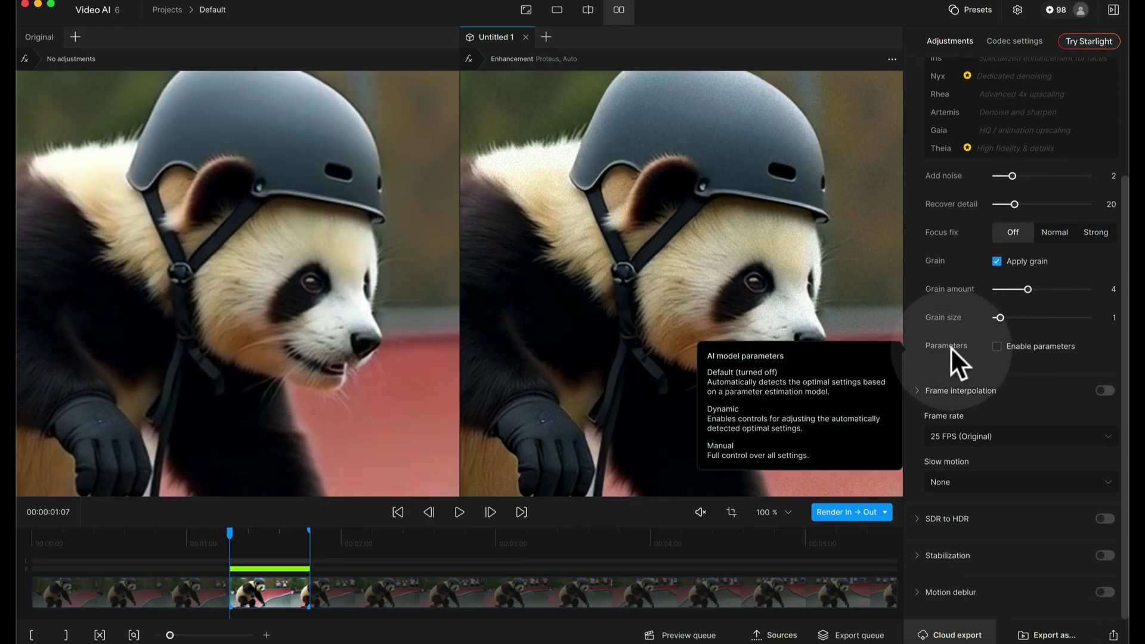
left_click(998, 347)
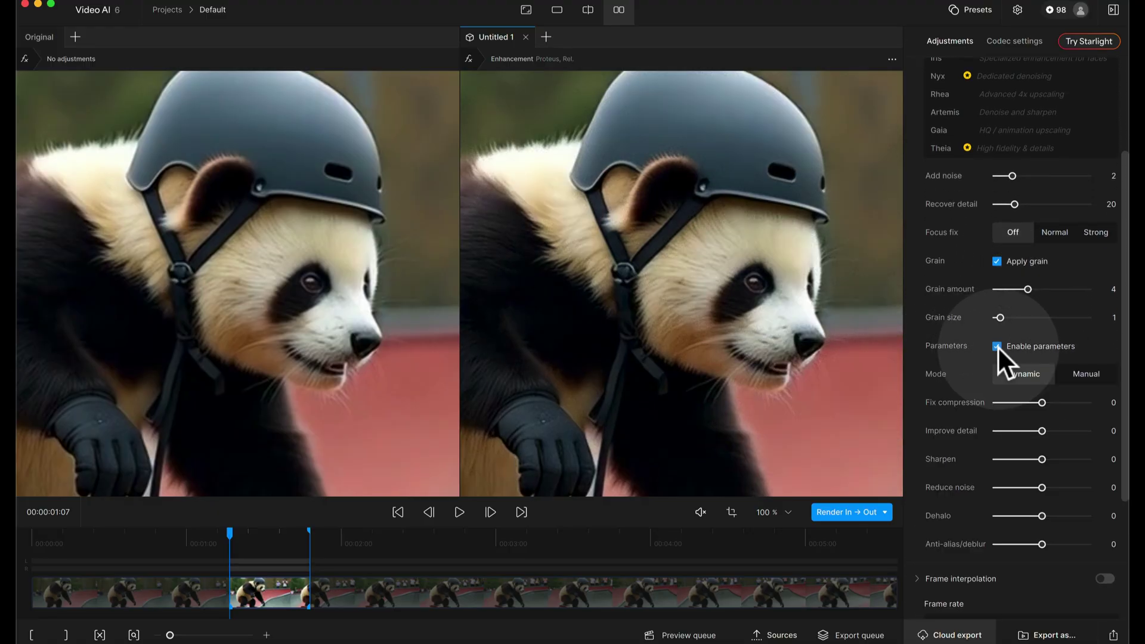
scroll(949, 291, "down", 3)
scroll(949, 293, "down", 2)
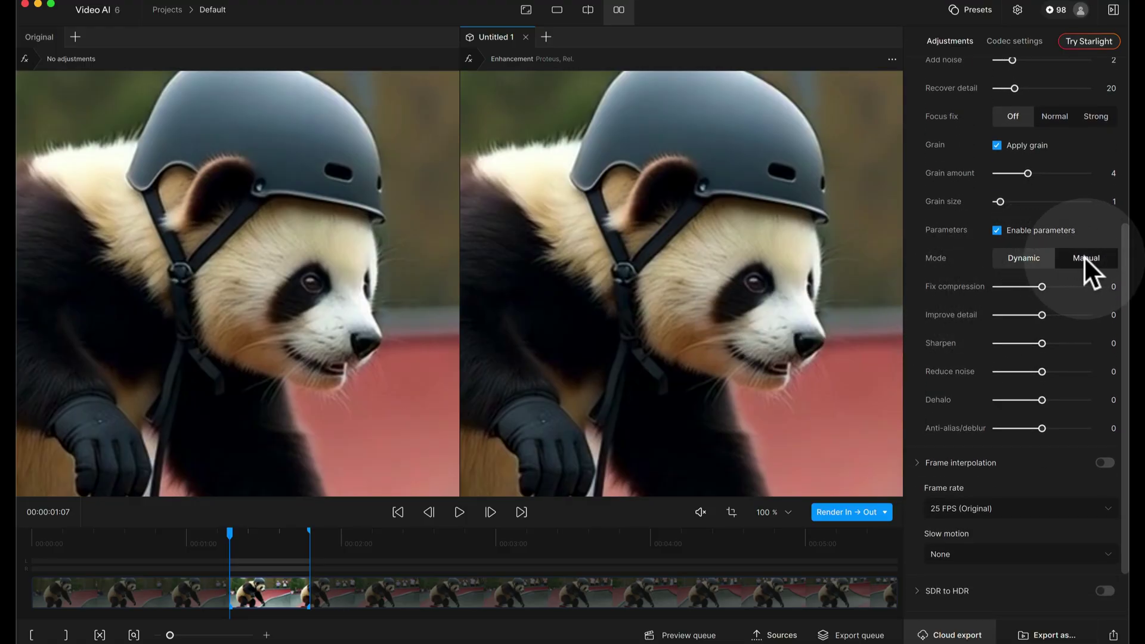
mouse_move(938, 258)
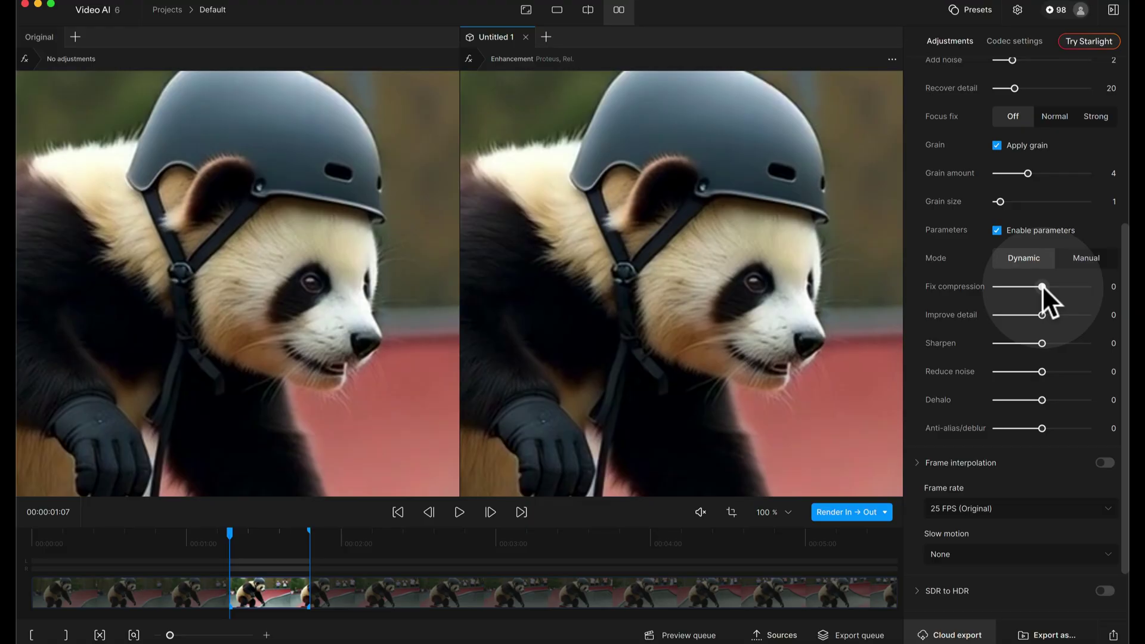
Keep Dynamic mode, set Improve detail and Sharpen to 20, and render the preview range
left_click(1072, 255)
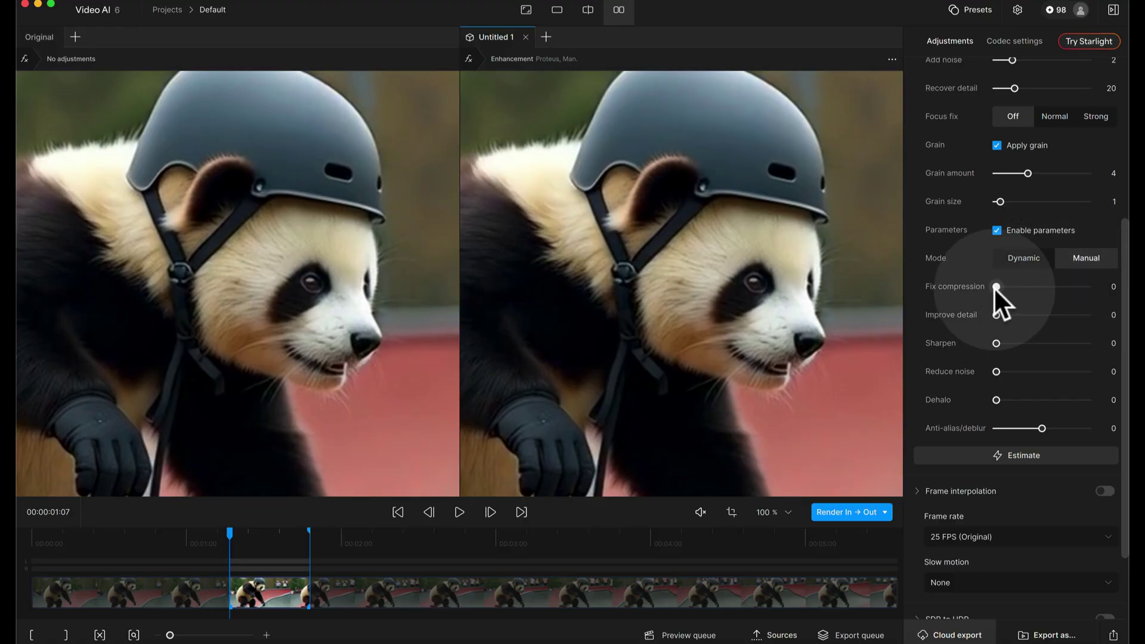
left_click(1042, 258)
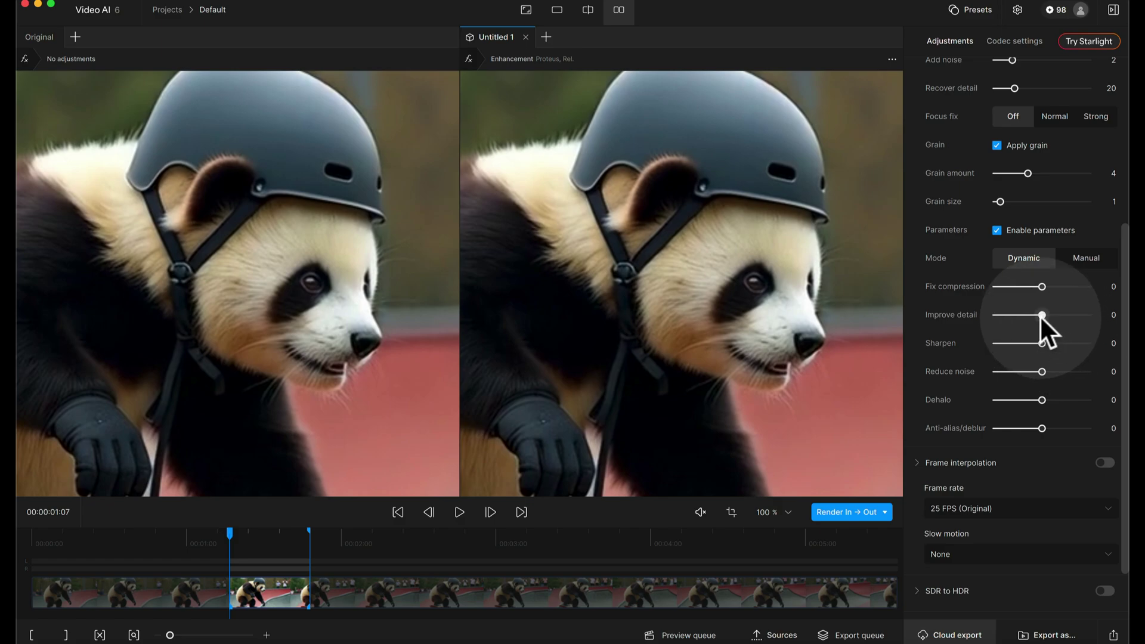
mouse_move(963, 315)
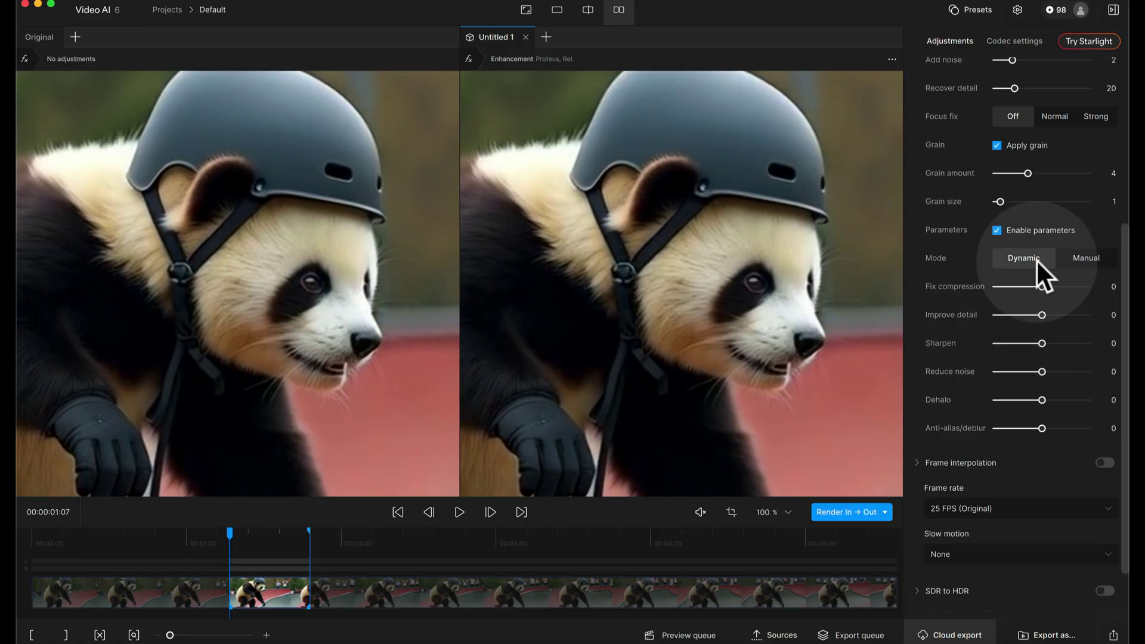
left_click_drag(1040, 314, 1049, 314)
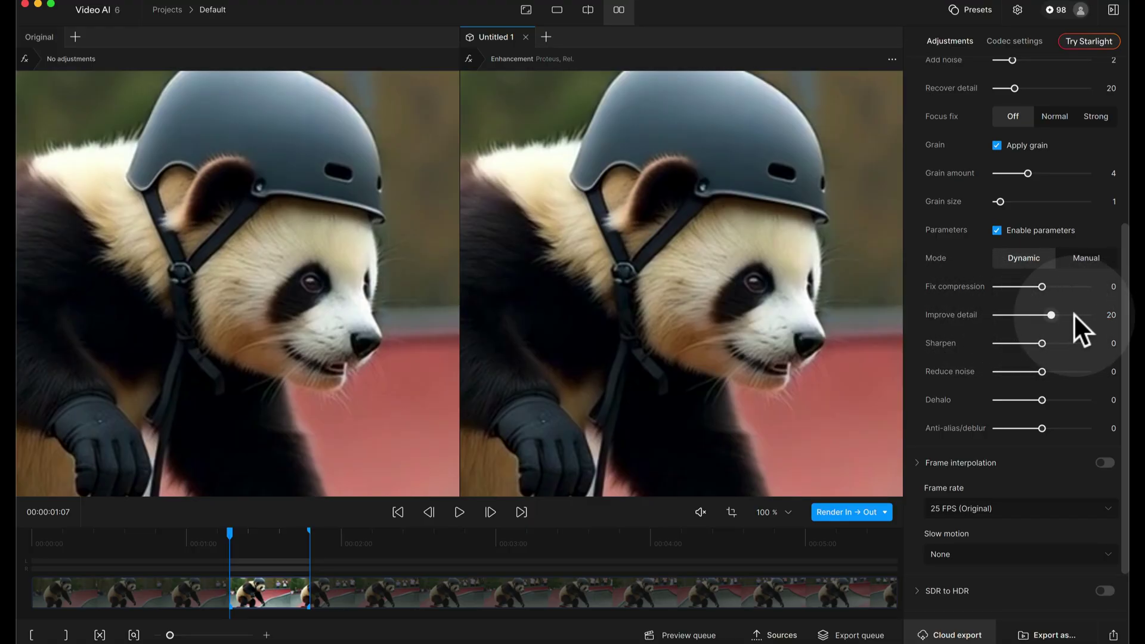
left_click(1049, 343)
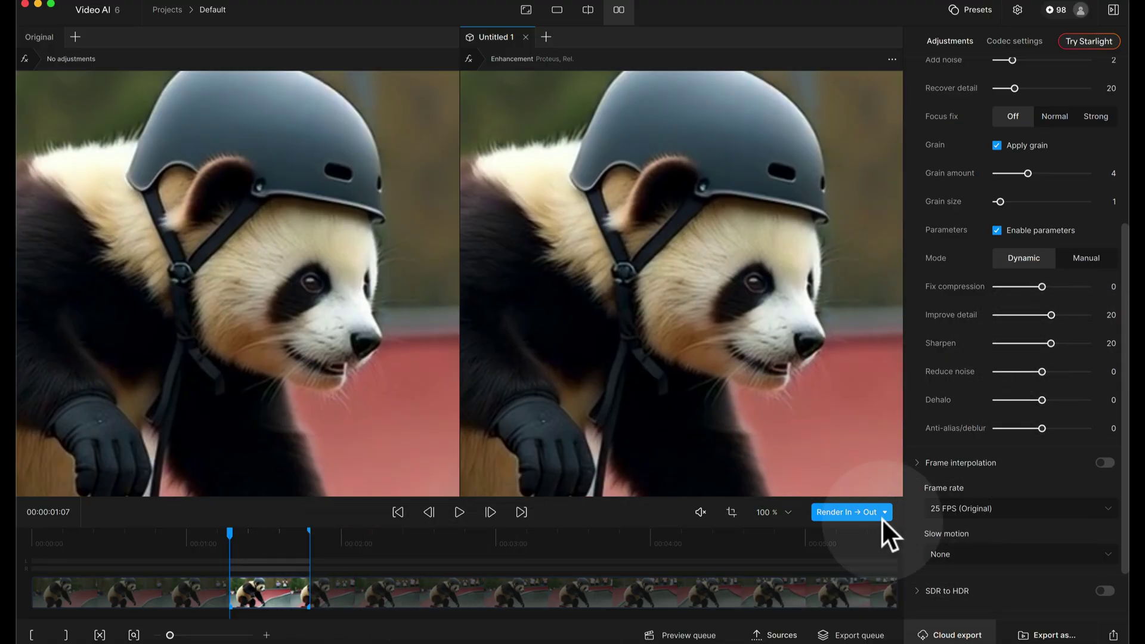
left_click(858, 510)
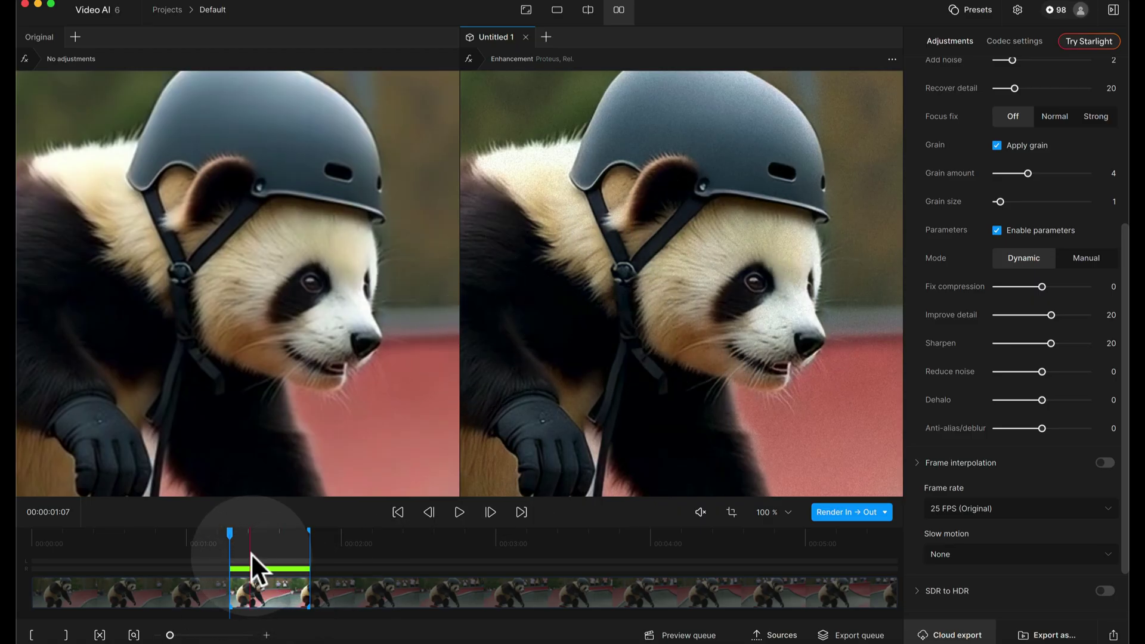
left_click_drag(260, 541, 304, 546)
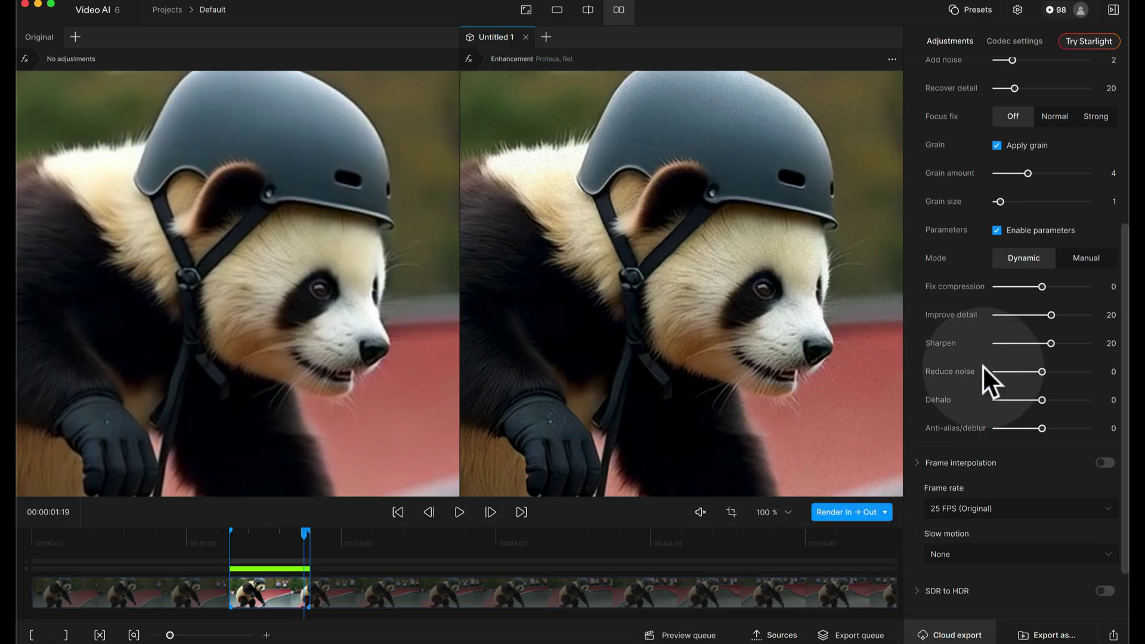
Lower Sharpen to 12 and Improve detail to 15, with the frame rate still at 25 FPS
left_click(1047, 341)
left_click(1049, 313)
scroll(992, 381, "down", 1)
scroll(992, 388, "down", 2)
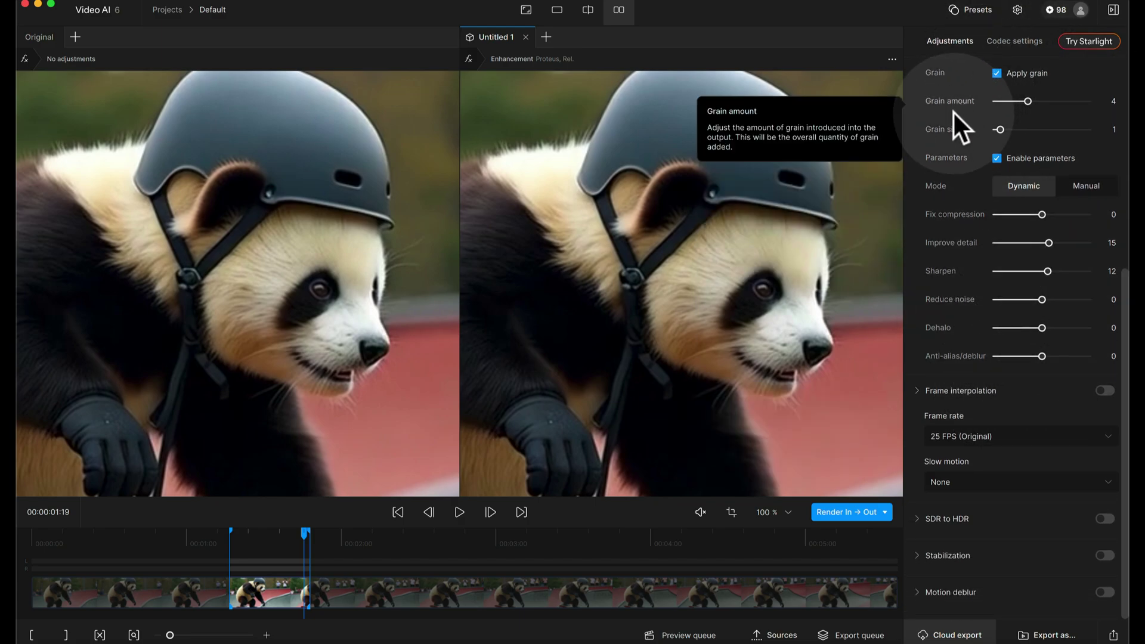
scroll(970, 283, "up", 5)
scroll(984, 293, "down", 5)
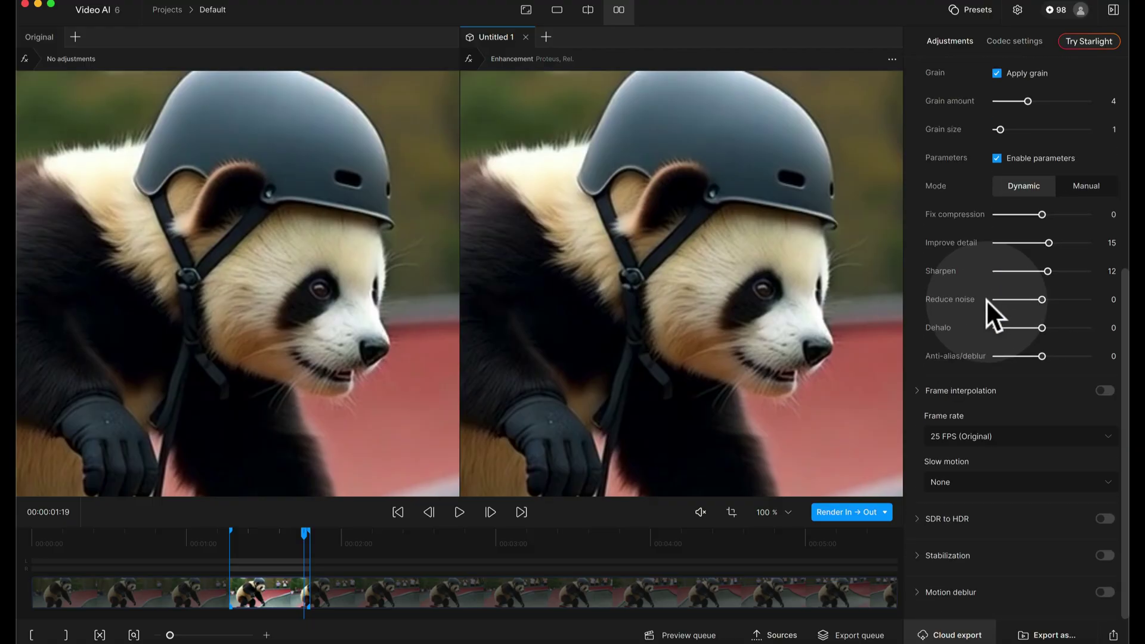
mouse_move(930, 390)
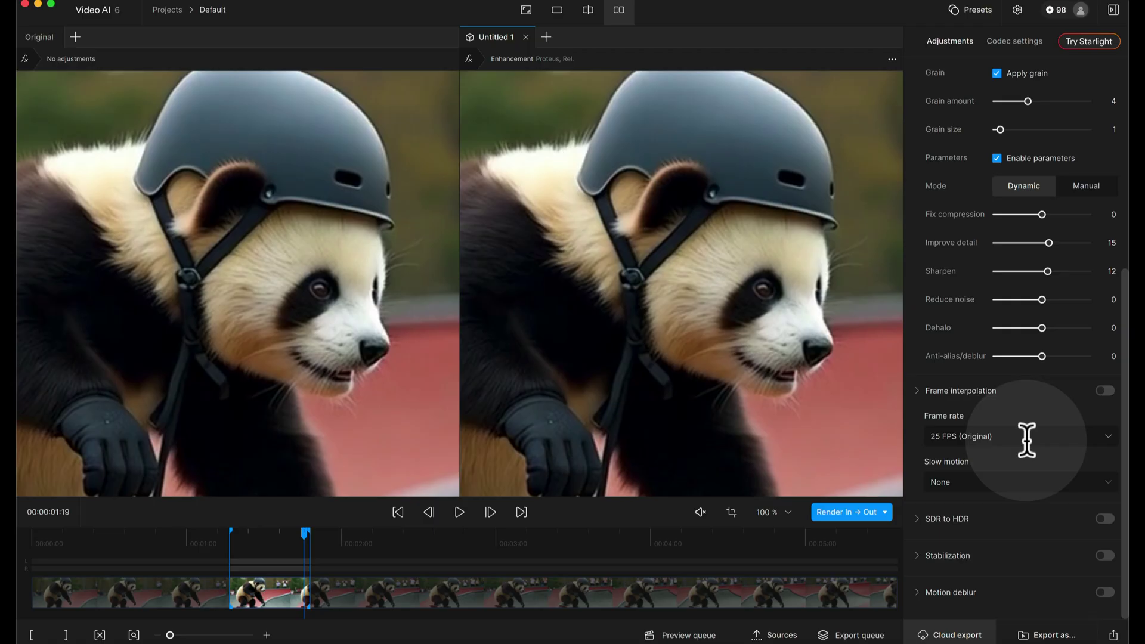
left_click(1106, 435)
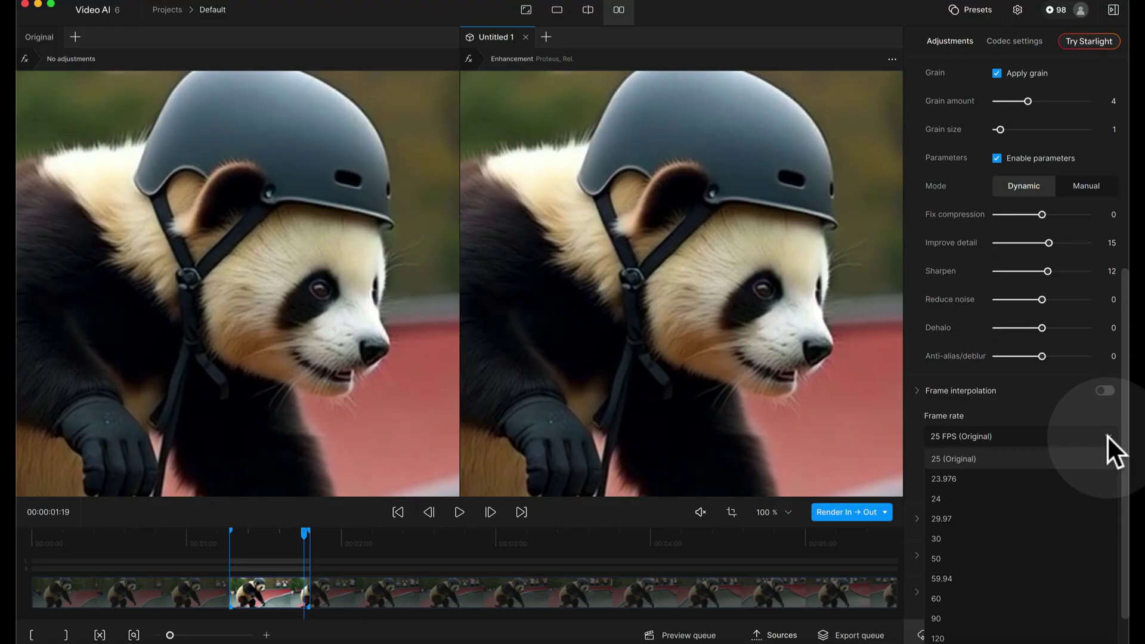
Enable frame interpolation at a 50 FPS output frame rate, keeping the Apollo model
left_click(1058, 391)
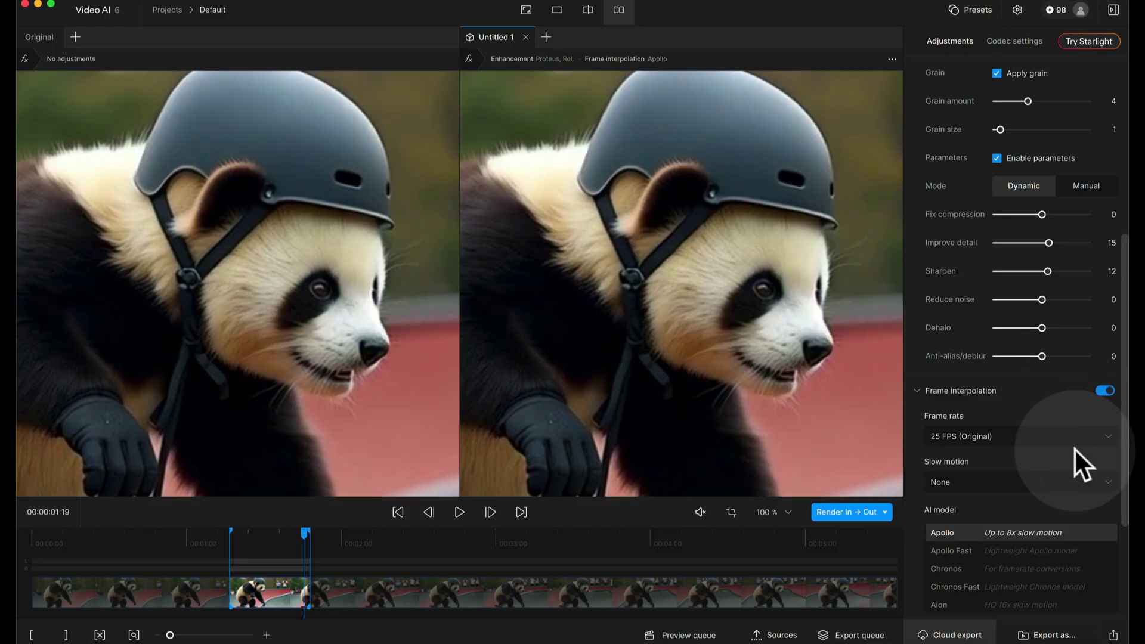
left_click(1108, 435)
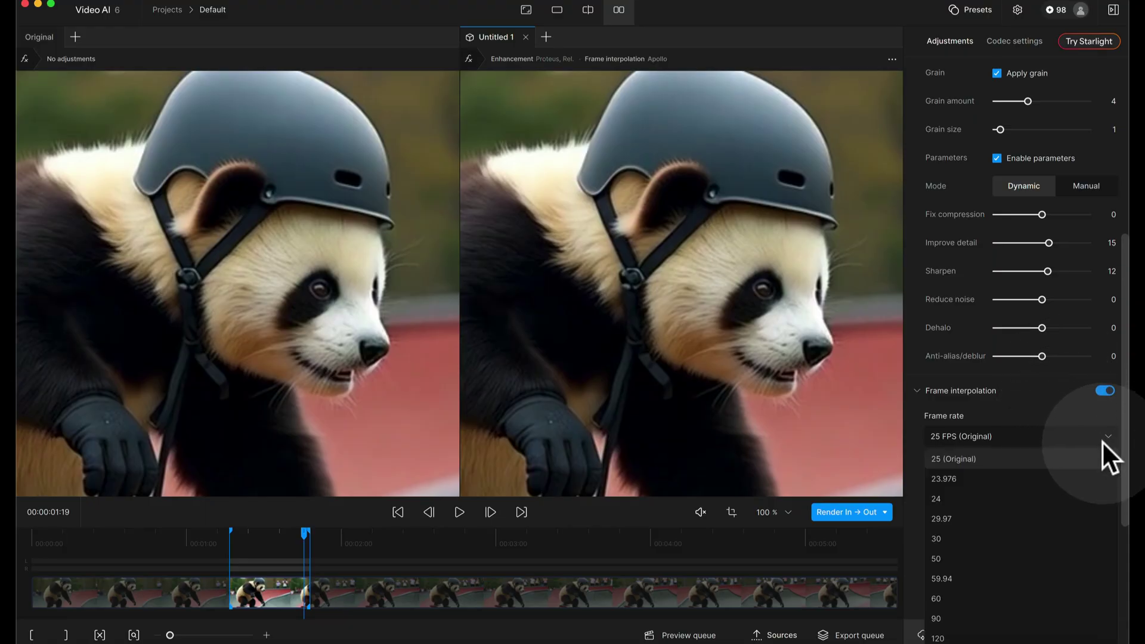
left_click(1017, 561)
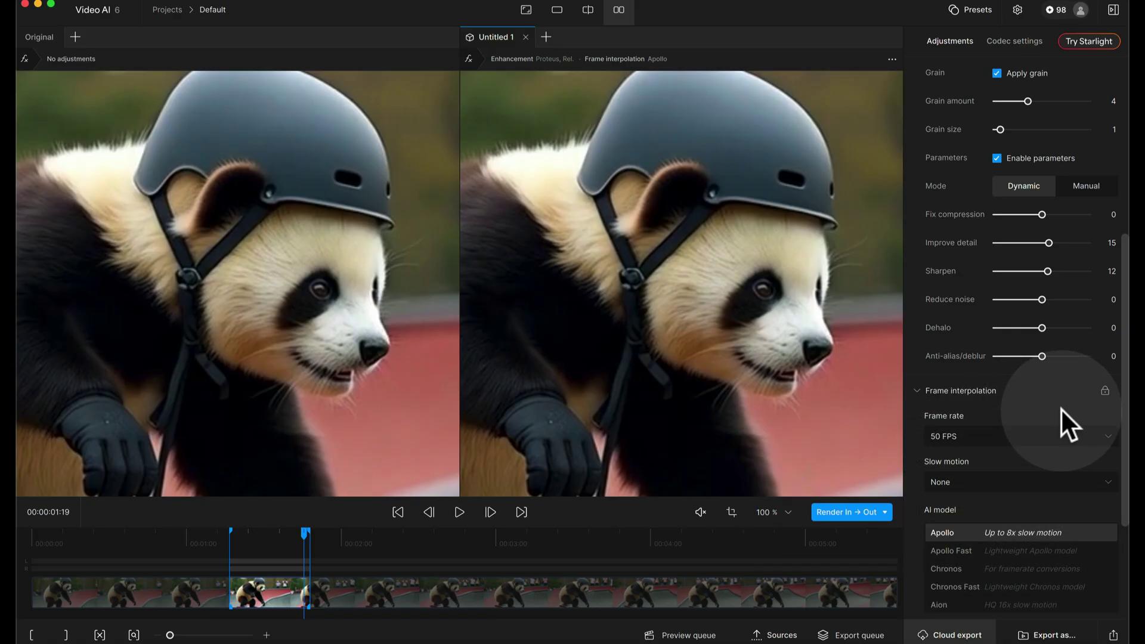
scroll(1059, 408, "down", 4)
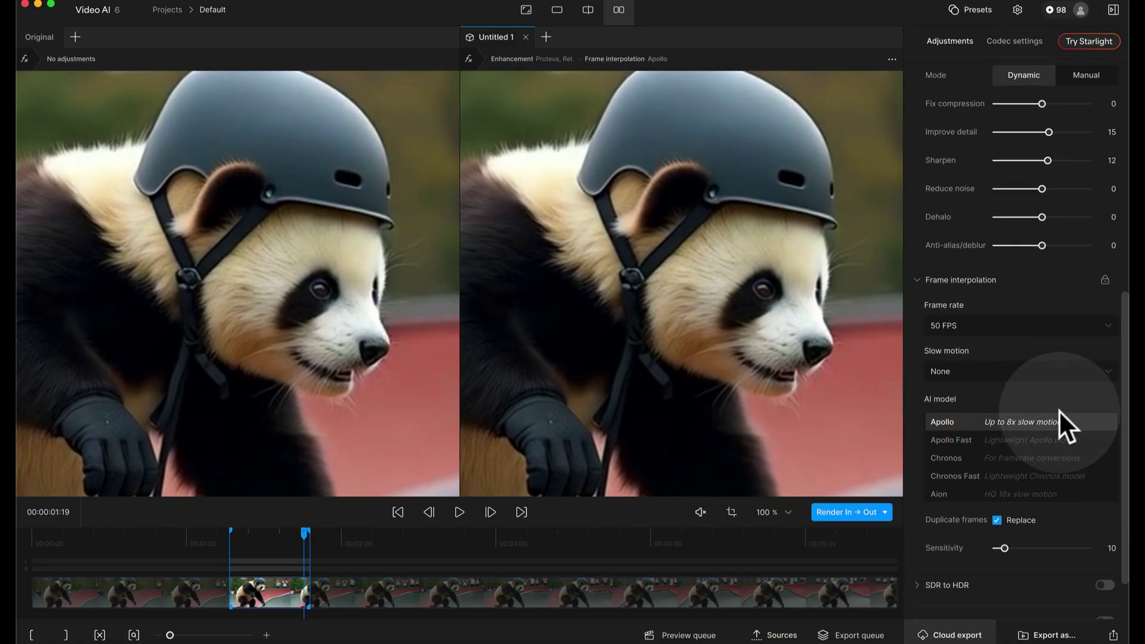
scroll(1028, 452, "down", 1)
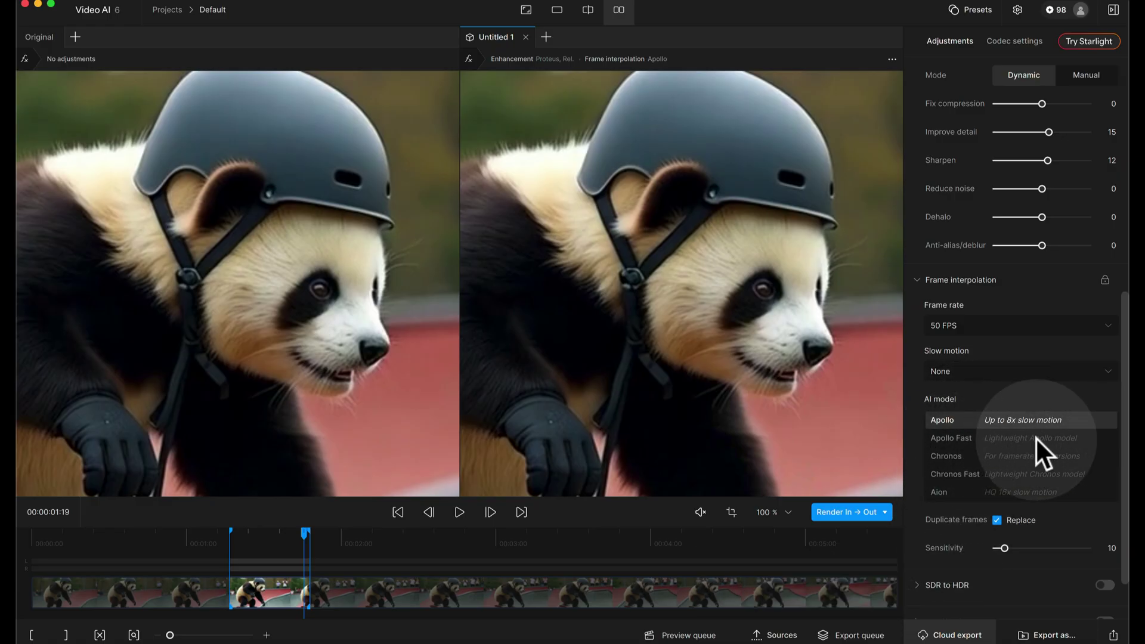
mouse_move(942, 396)
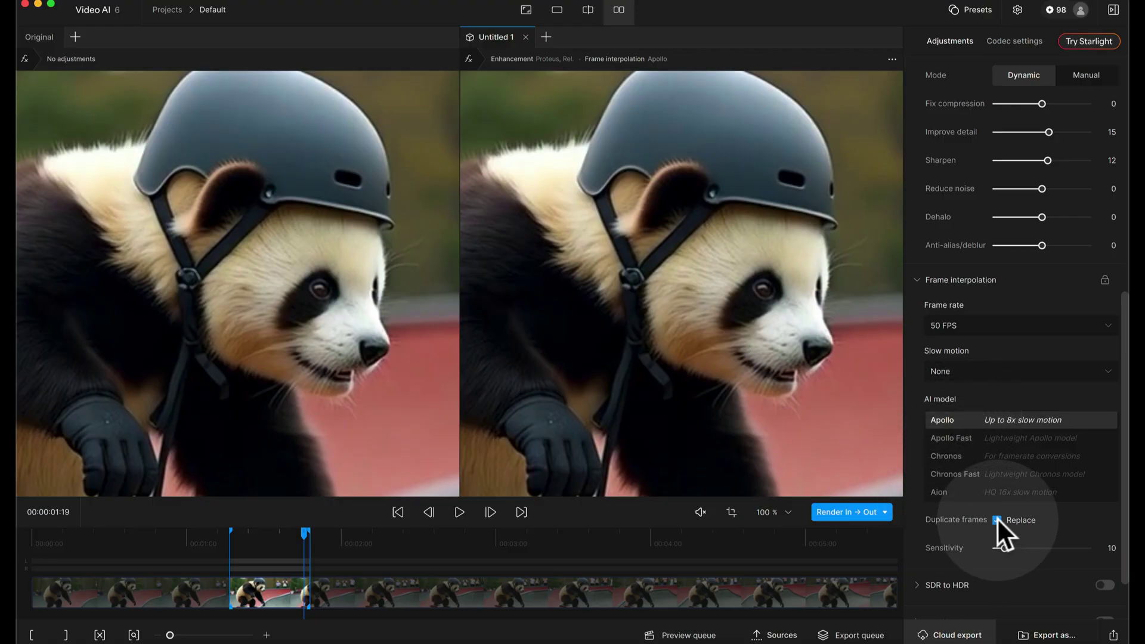
scroll(1000, 549, "down", 1)
scroll(1000, 547, "down", 2)
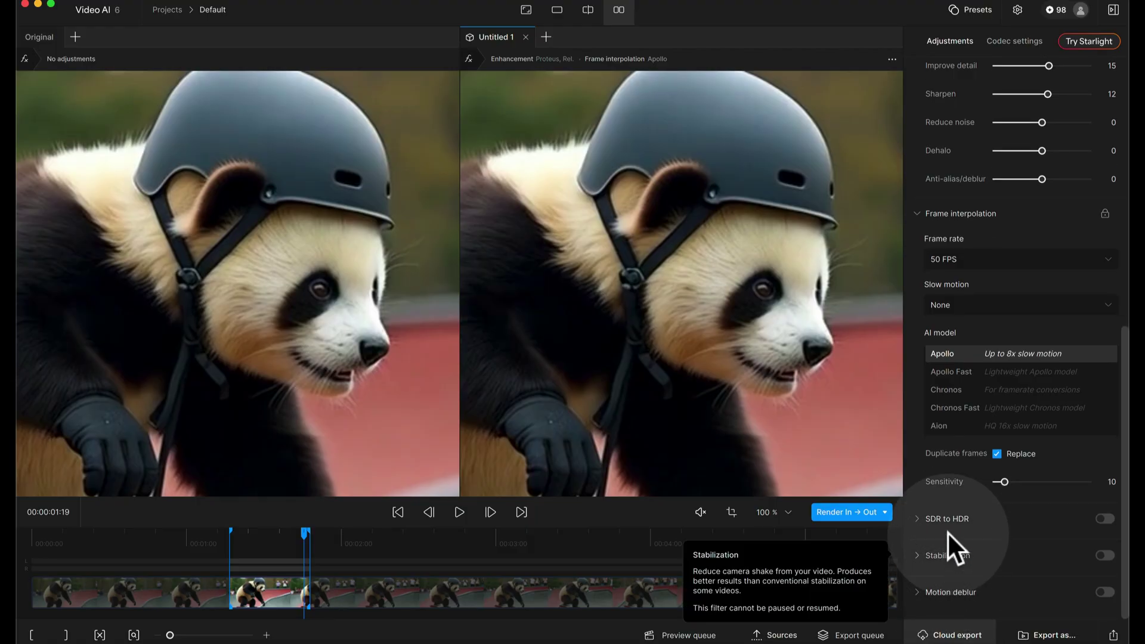
mouse_move(951, 539)
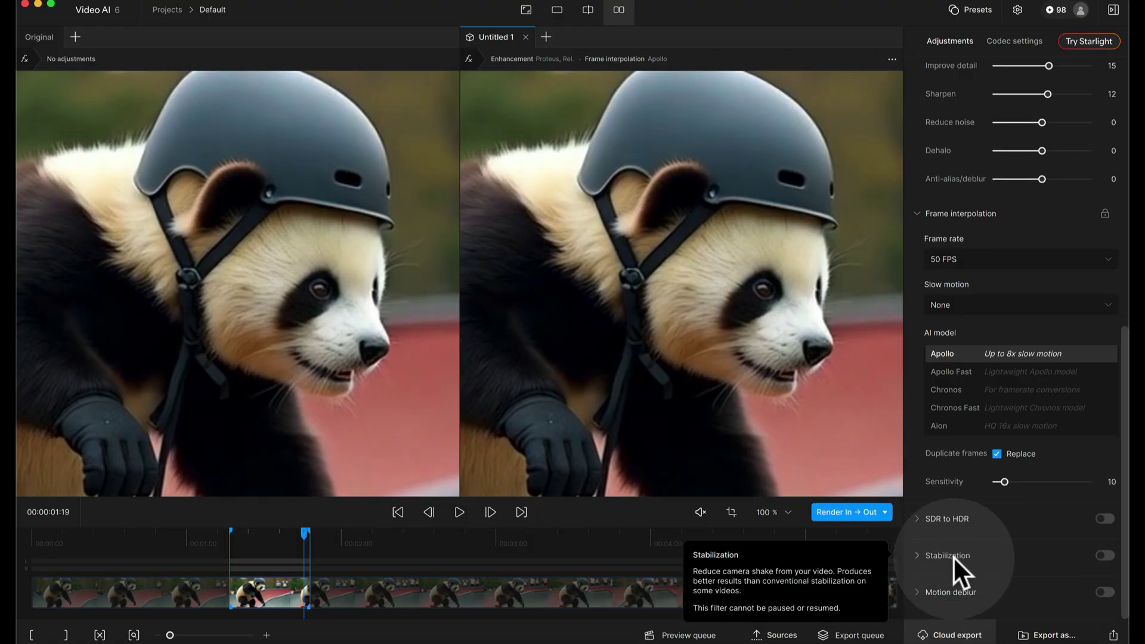